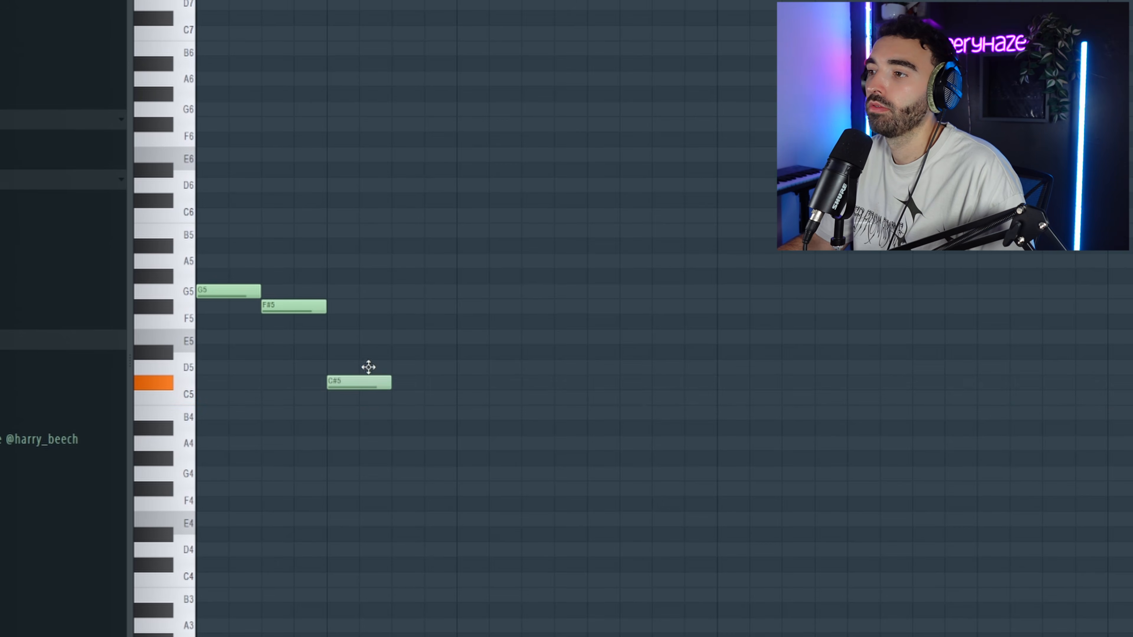
# - Lengthen the C#5 note to a quarter bar and repeat the G5, F#5, C#5 motif to fill two bars
pyautogui.moveTo(391, 382); pyautogui.dragTo(473, 382)
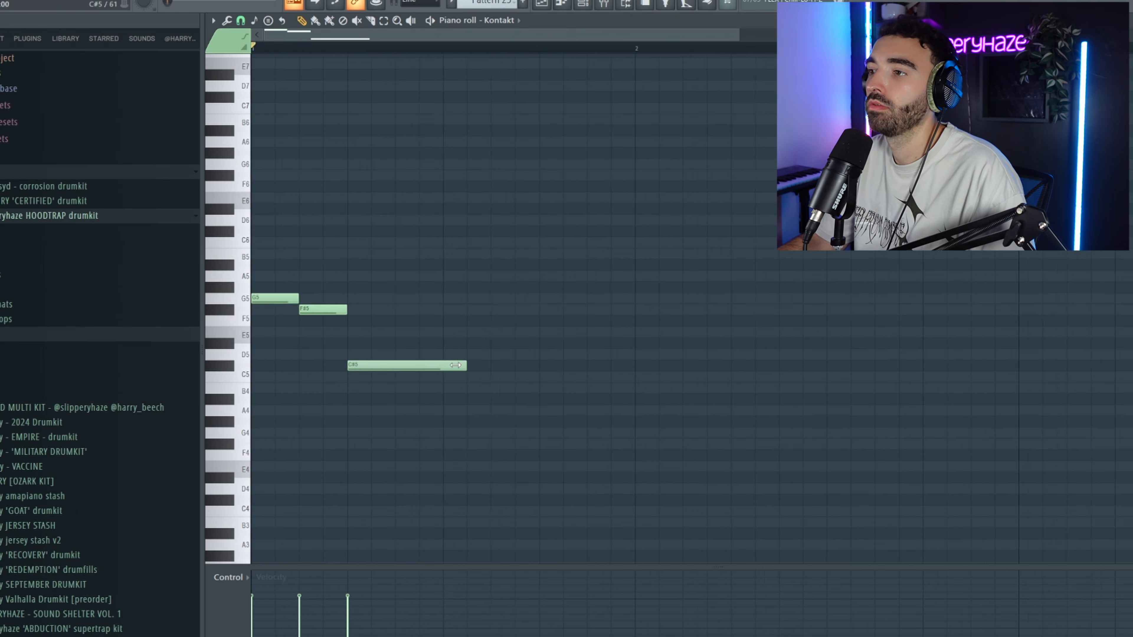
pyautogui.moveTo(463, 405); pyautogui.dragTo(173, 217)
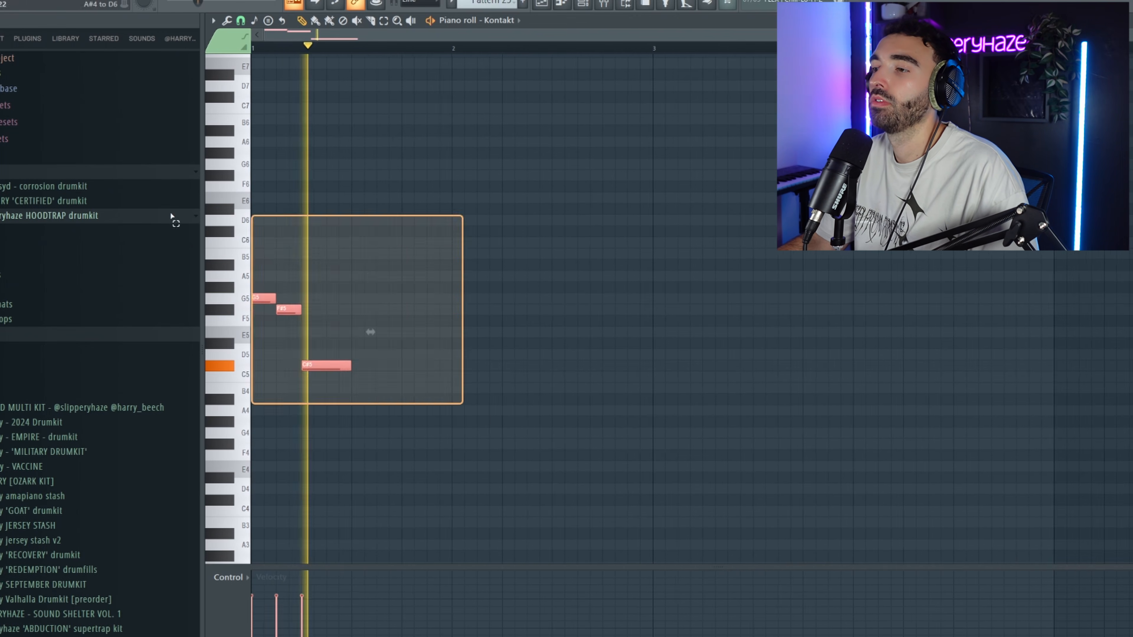
pyautogui.hotkey('ctrl', 'b')
pyautogui.moveTo(539, 402); pyautogui.dragTo(258, 243)
pyautogui.hotkey('ctrl', 'b')
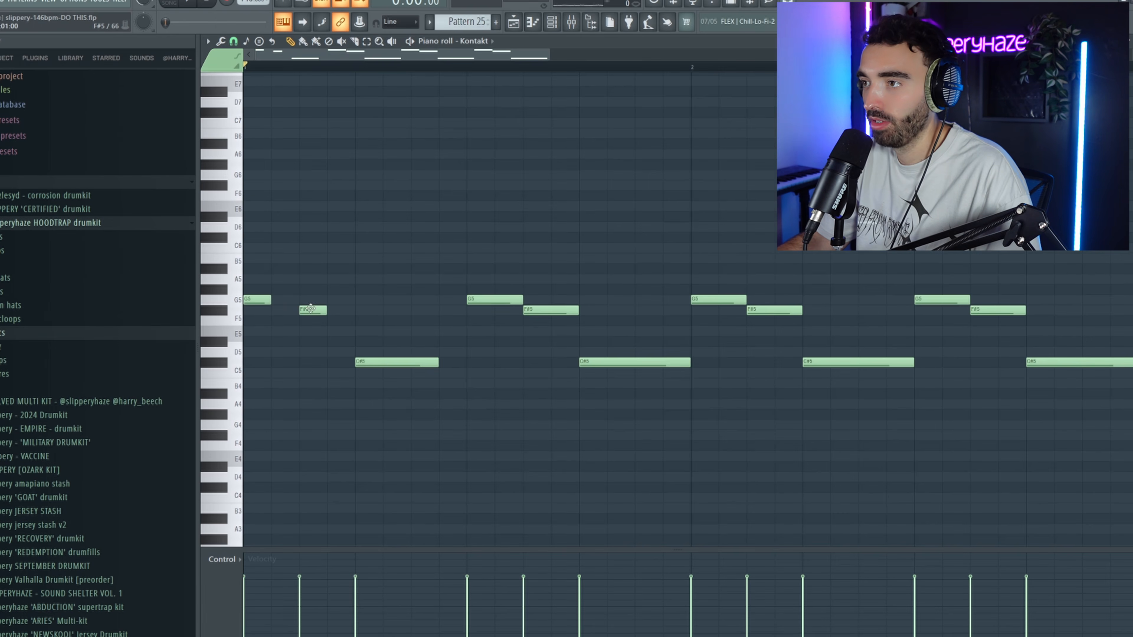
# - Replace the copied motifs with a tighter quarter-bar G5, F#5, C#5 motif repeated through the first bar
pyautogui.moveTo(370, 360); pyautogui.dragTo(355, 360)
pyautogui.scroll(-3, 354, 359)
pyautogui.moveTo(740, 440); pyautogui.dragTo(328, 282)
pyautogui.press('Delete')
pyautogui.press('space')
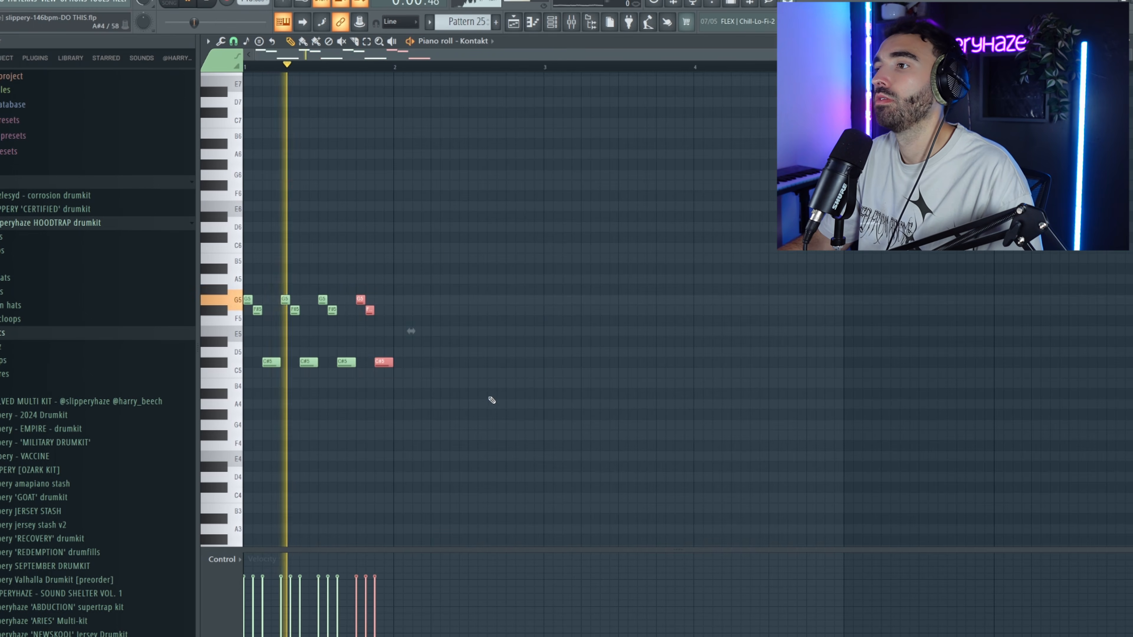
# - Duplicate the one-bar melody until it fills four bars, leaving no notes selected
pyautogui.moveTo(492, 400); pyautogui.dragTo(248, 282)
pyautogui.hotkey('ctrl', 'b')
pyautogui.keyDown('ctrl'); pyautogui.click(337, 271); pyautogui.keyUp('ctrl')
pyautogui.moveTo(652, 439); pyautogui.dragTo(248, 284)
pyautogui.hotkey('ctrl', 'b')
pyautogui.keyDown('ctrl'); pyautogui.click(490, 196); pyautogui.keyUp('ctrl')
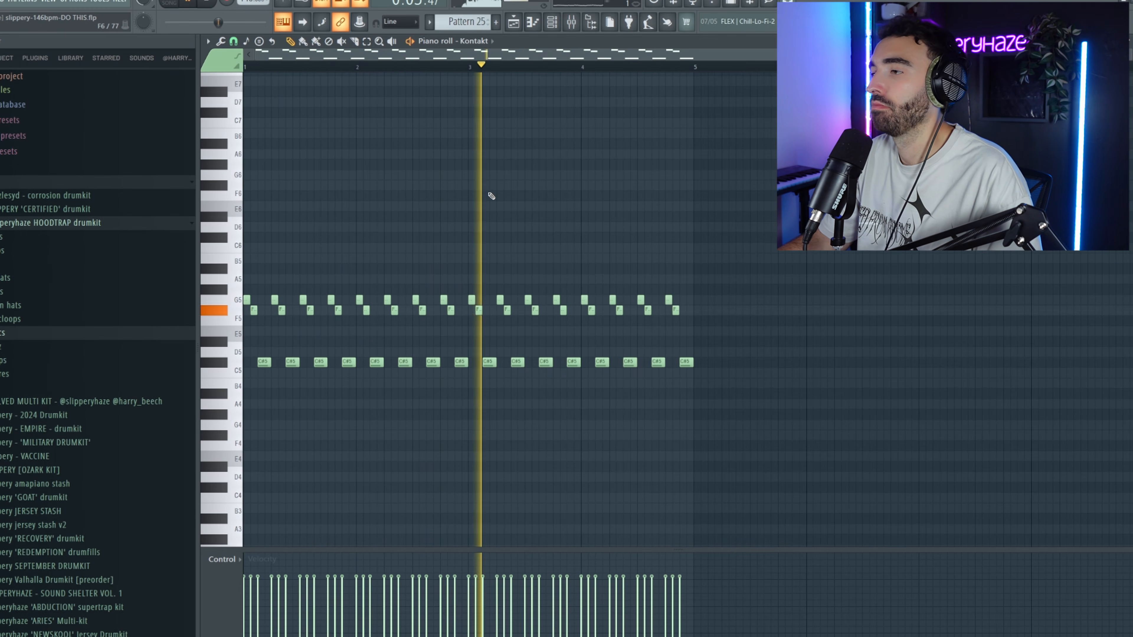
# - Copy all the melody notes one octave lower, to G4, F#4 and C#4, and play the result
pyautogui.hotkey('ctrl', 'a')
pyautogui.press('space')
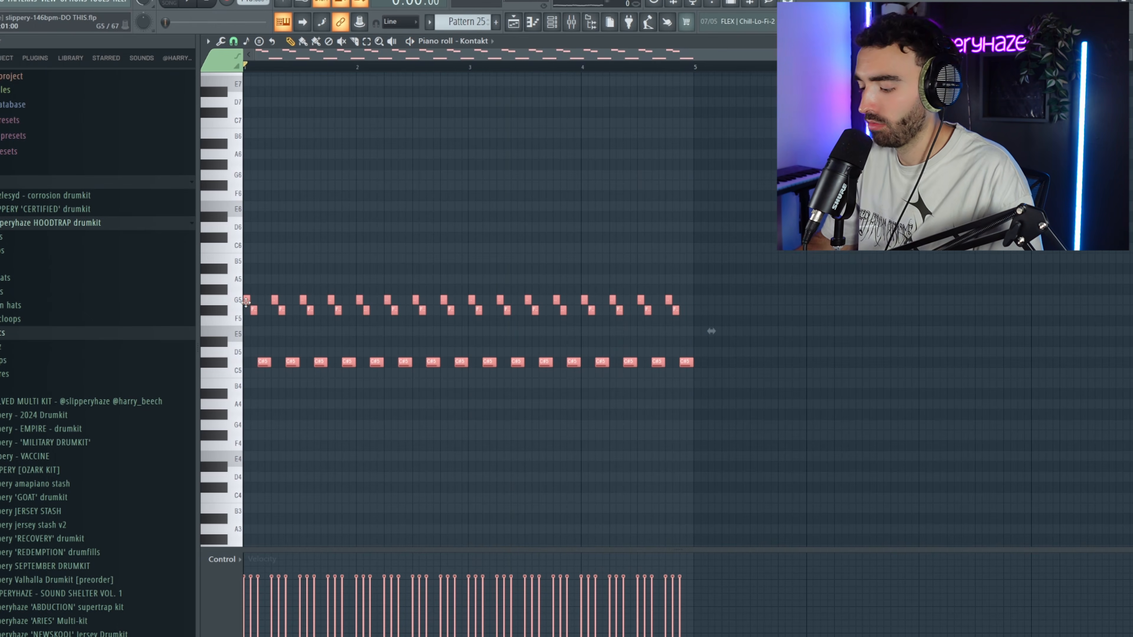
pyautogui.moveTo(246, 302); pyautogui.dragTo(246, 427)
pyautogui.press('space')
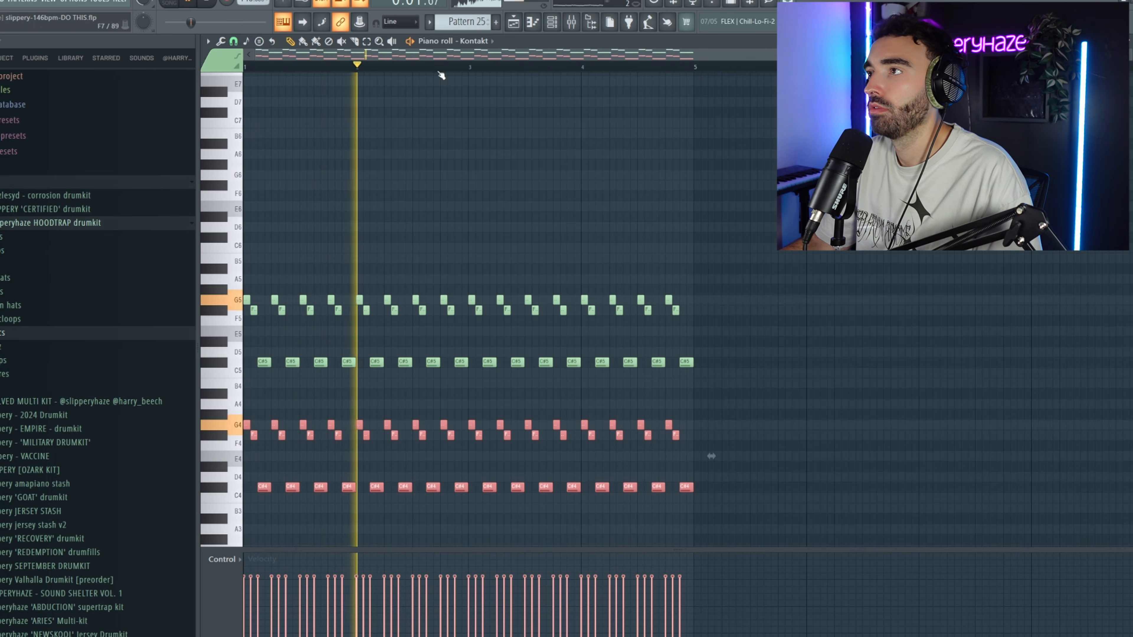
# - Duplicate the whole two-octave melody to fill eight bars and listen to it
pyautogui.hotkey('ctrl', 'a')
pyautogui.hotkey('ctrl', 'b')
pyautogui.keyDown('ctrl'); pyautogui.click(526, 219); pyautogui.keyUp('ctrl')
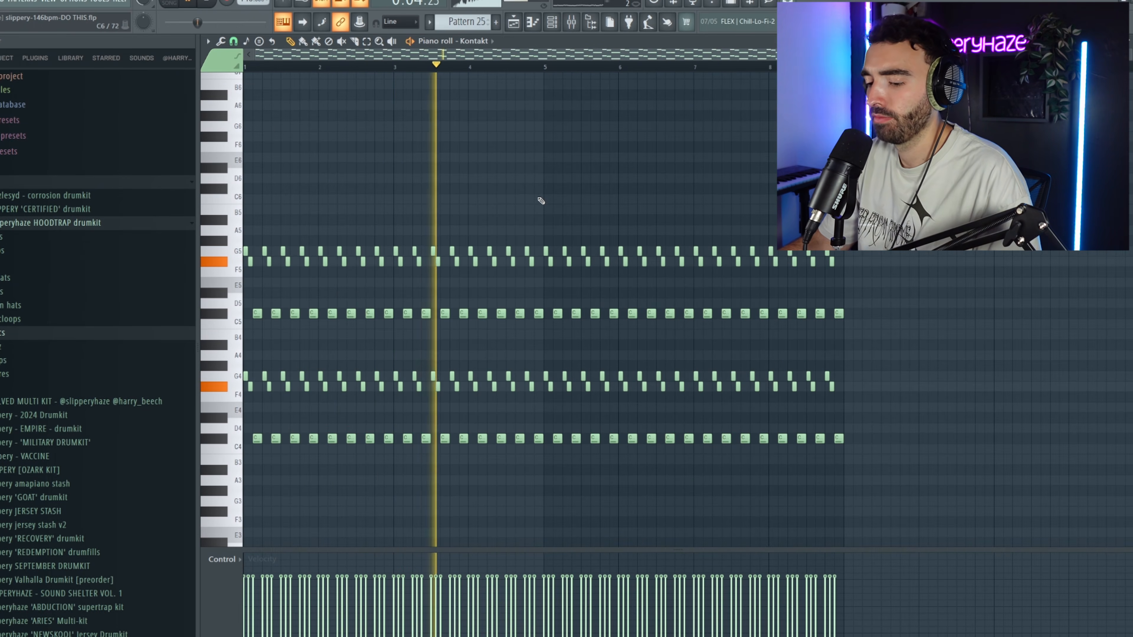
pyautogui.press('space')
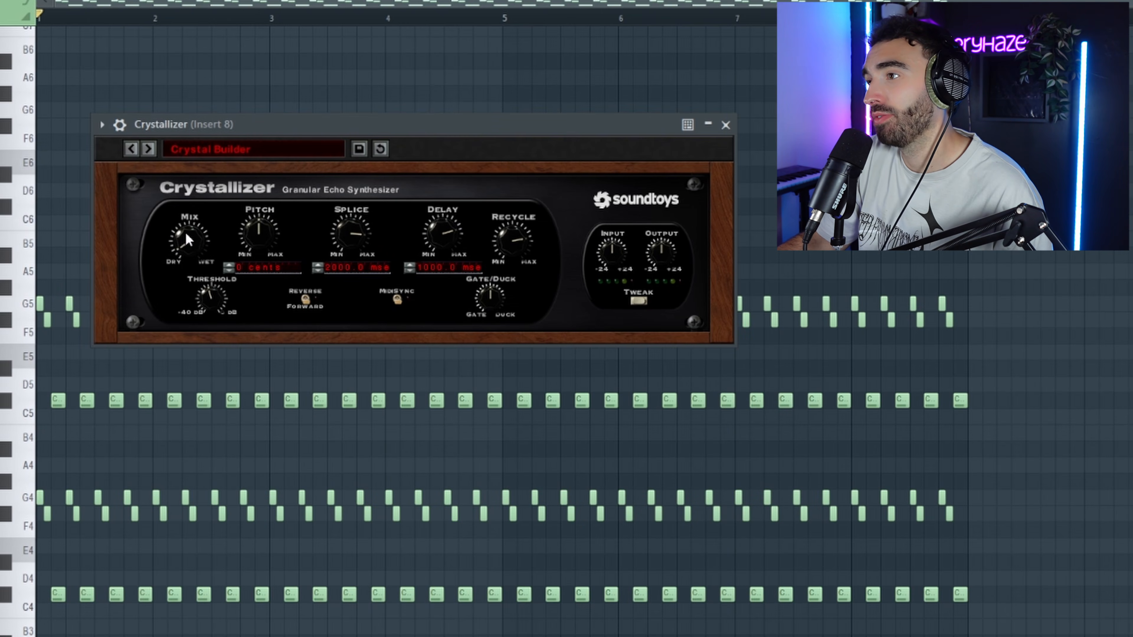
# - Play the melody to hear the Crystallizer and Portal effects on Insert 8
pyautogui.press('space')
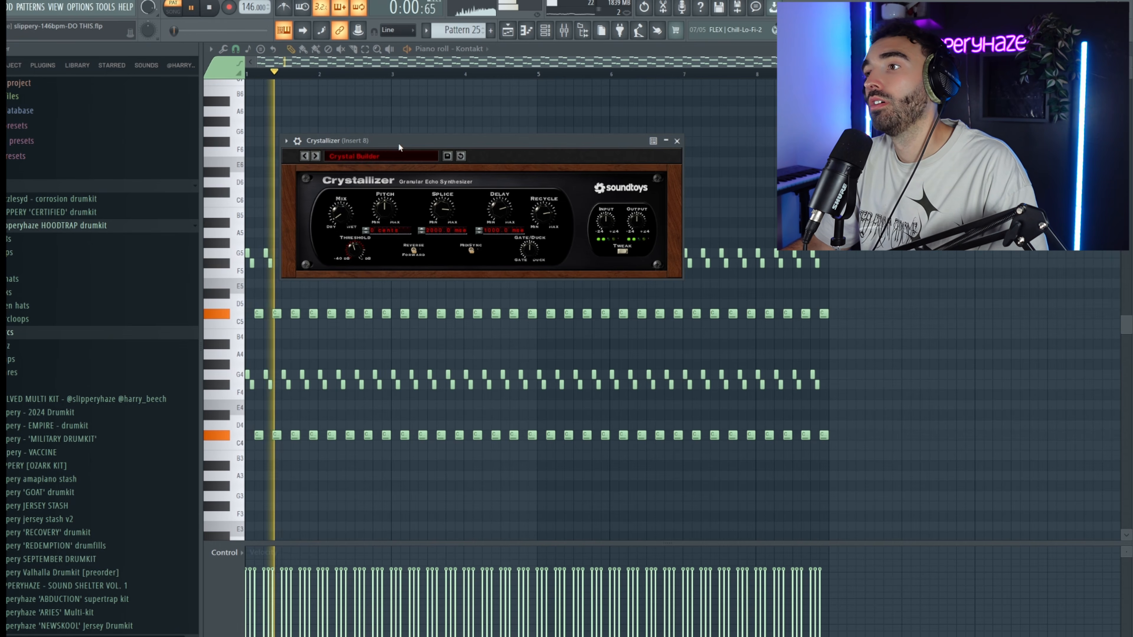
pyautogui.press('space')
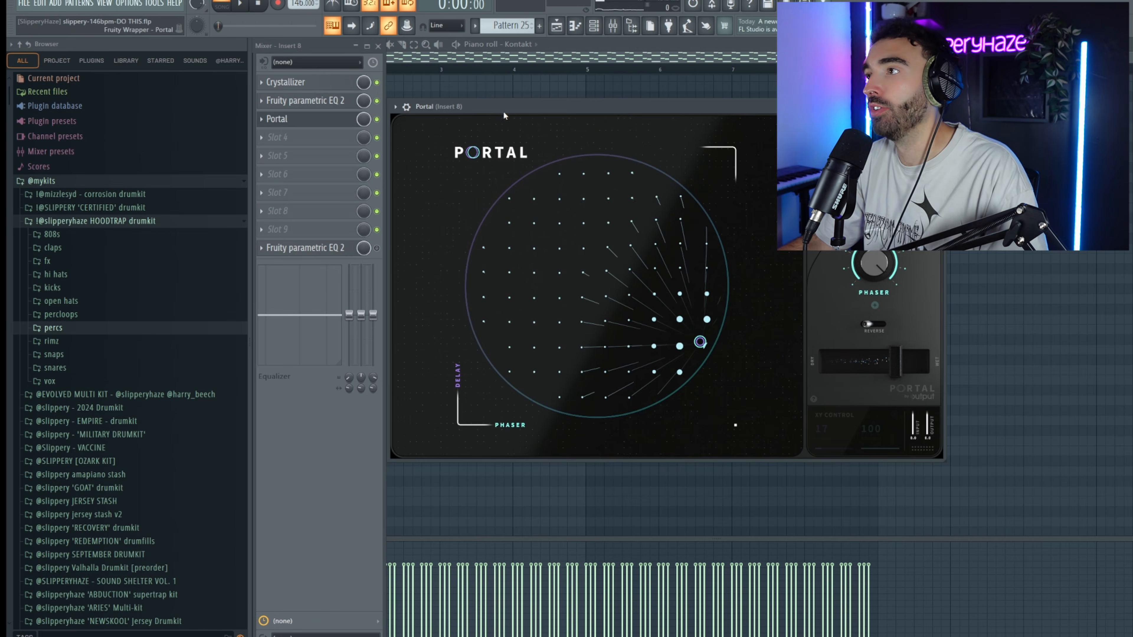
pyautogui.moveTo(503, 111); pyautogui.dragTo(494, 101)
pyautogui.press('space')
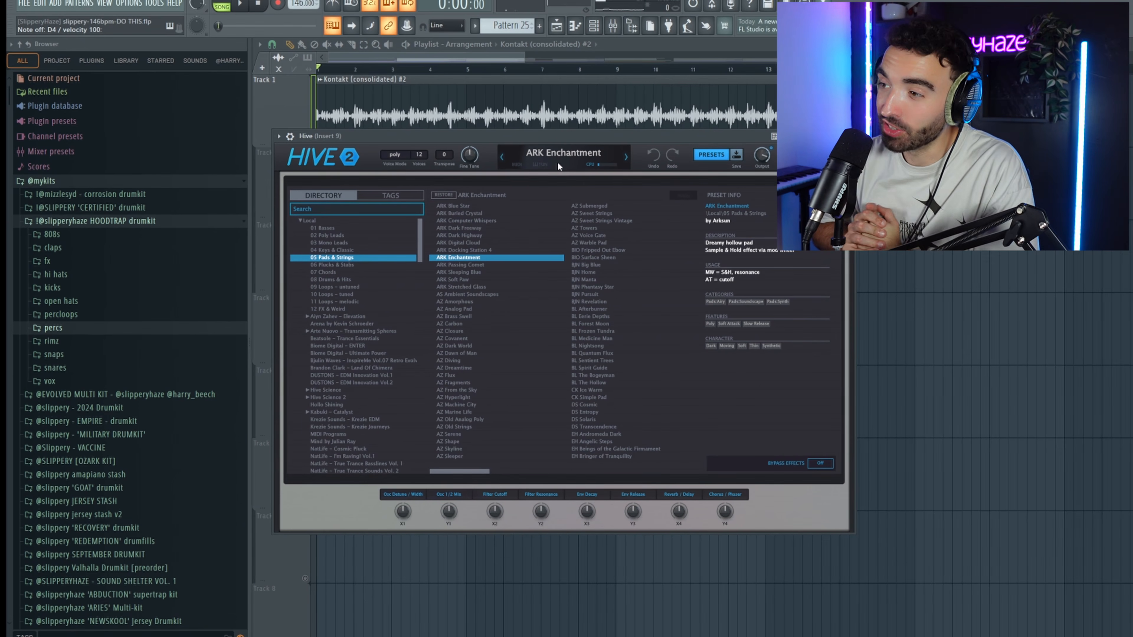
# - Draw four-bar G4, C#5 and G5 notes for the Hive ARK Enchantment pad and duplicate them to fill eight bars
pyautogui.moveTo(529, 138); pyautogui.dragTo(523, 239)
pyautogui.click(593, 26)
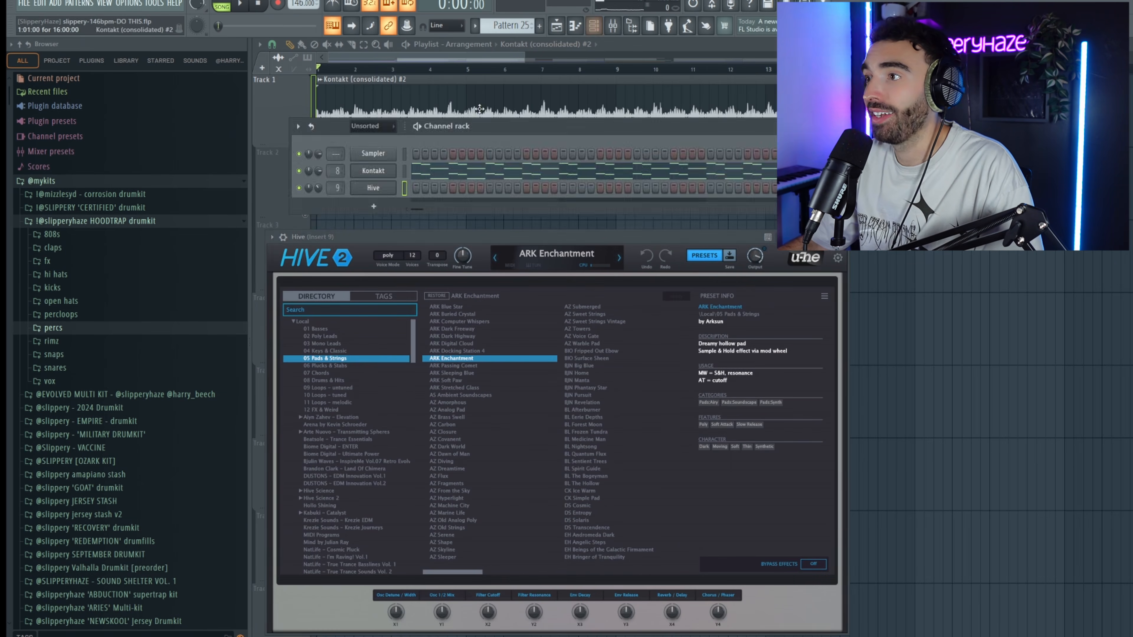
pyautogui.moveTo(263, 360); pyautogui.dragTo(261, 380)
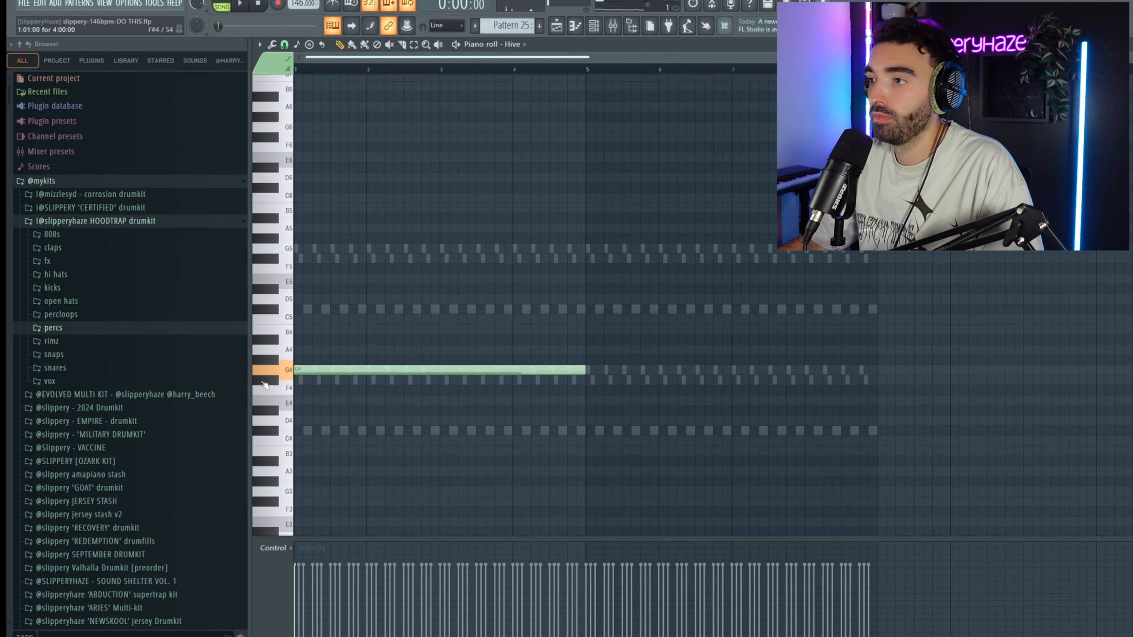
pyautogui.click(306, 308)
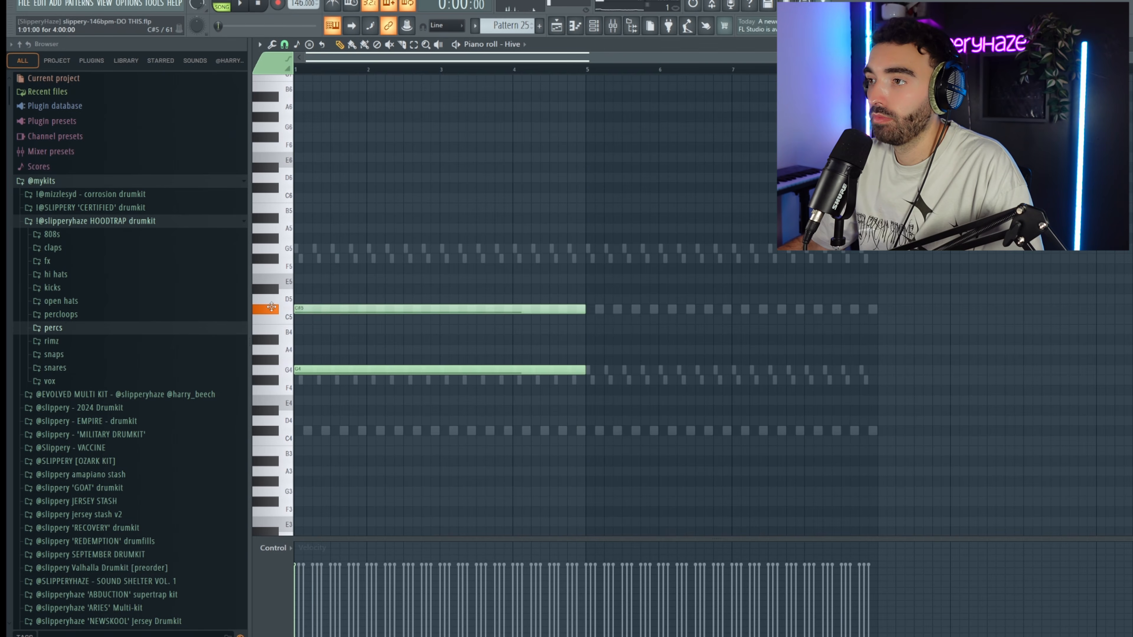
pyautogui.moveTo(312, 248); pyautogui.dragTo(276, 247)
pyautogui.press('space')
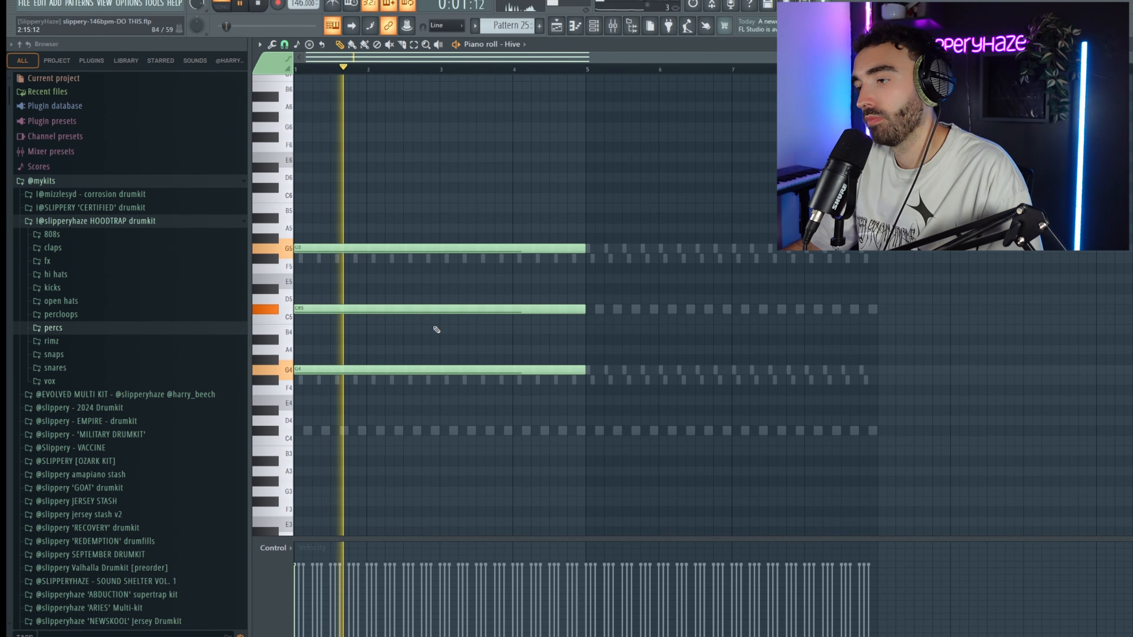
pyautogui.hotkey('ctrl', 'b')
pyautogui.hotkey('ctrl', 'd')
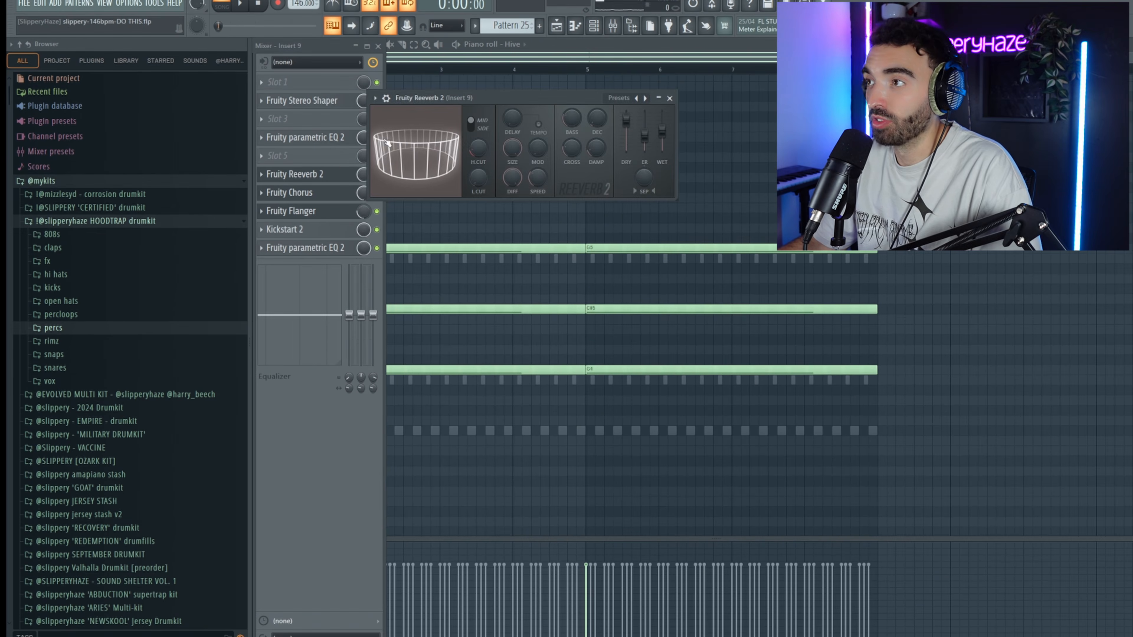
# - Review the Fruity Reeverb 2, Fruity Chorus, Fruity Flanger and Kickstart 2 effects on Insert 9 and play the pad
pyautogui.click(294, 174)
pyautogui.click(303, 192)
pyautogui.click(214, 221)
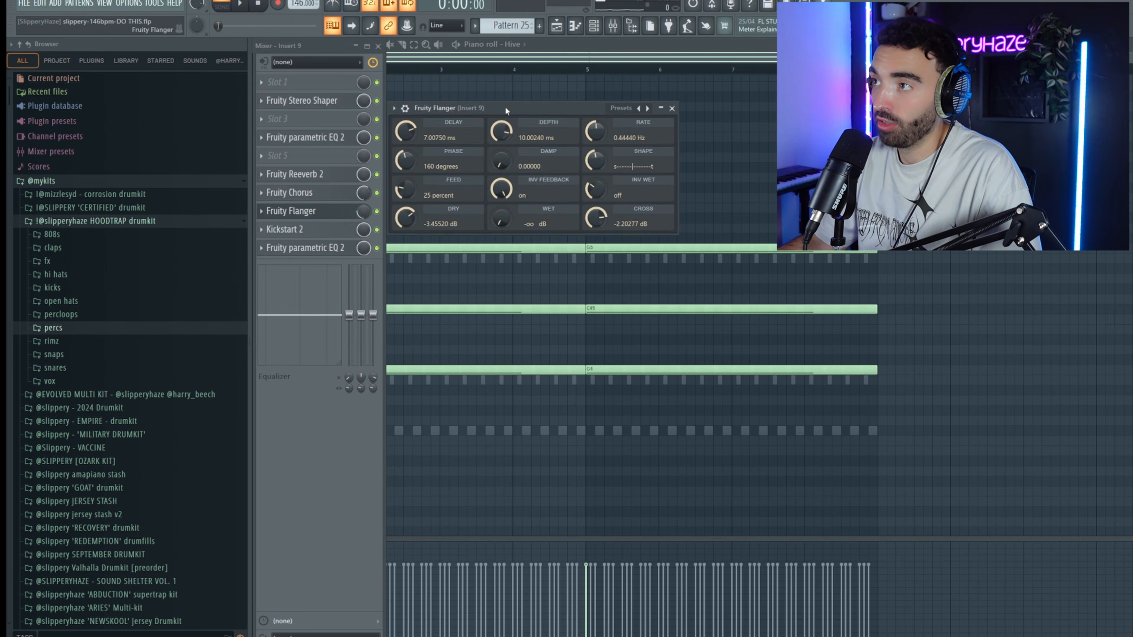
pyautogui.click(324, 223)
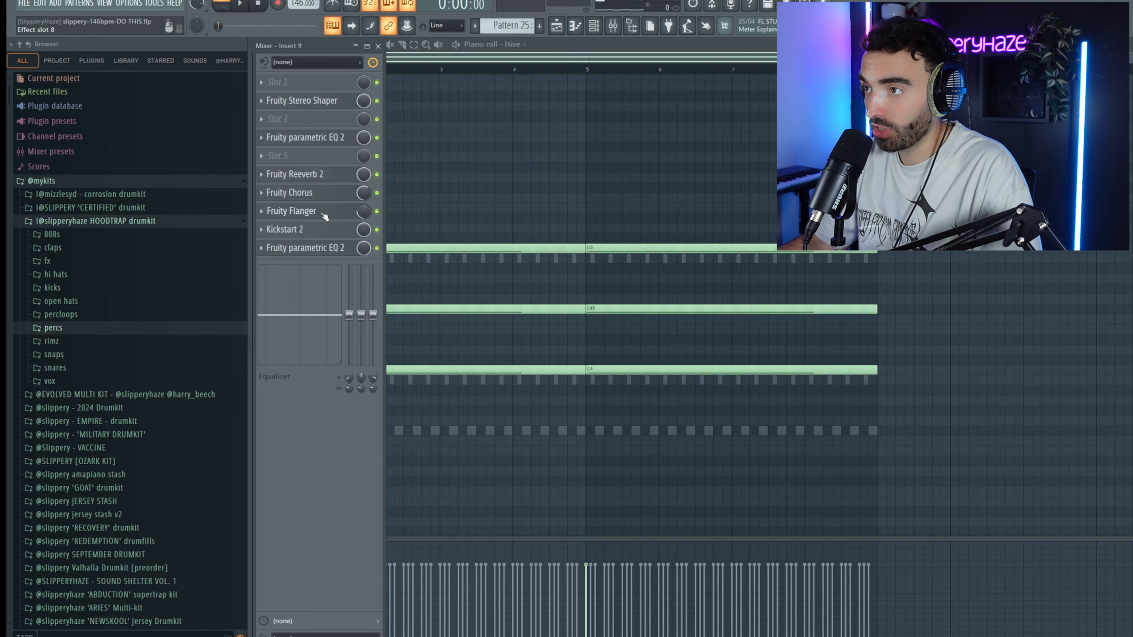
pyautogui.click(328, 233)
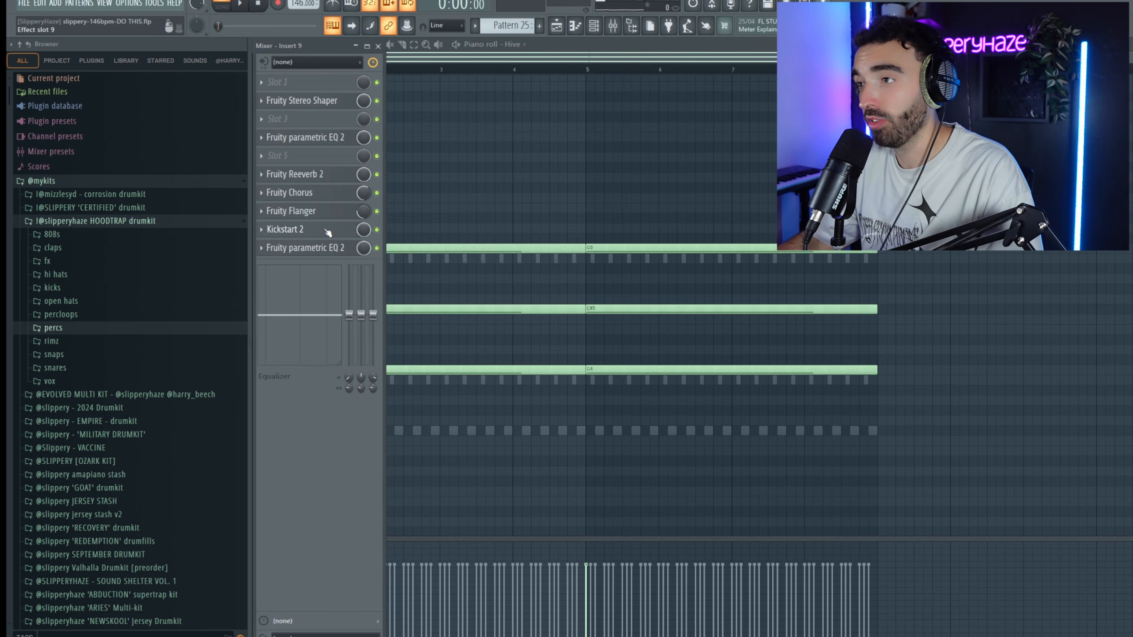
pyautogui.press('F9')
pyautogui.press('space')
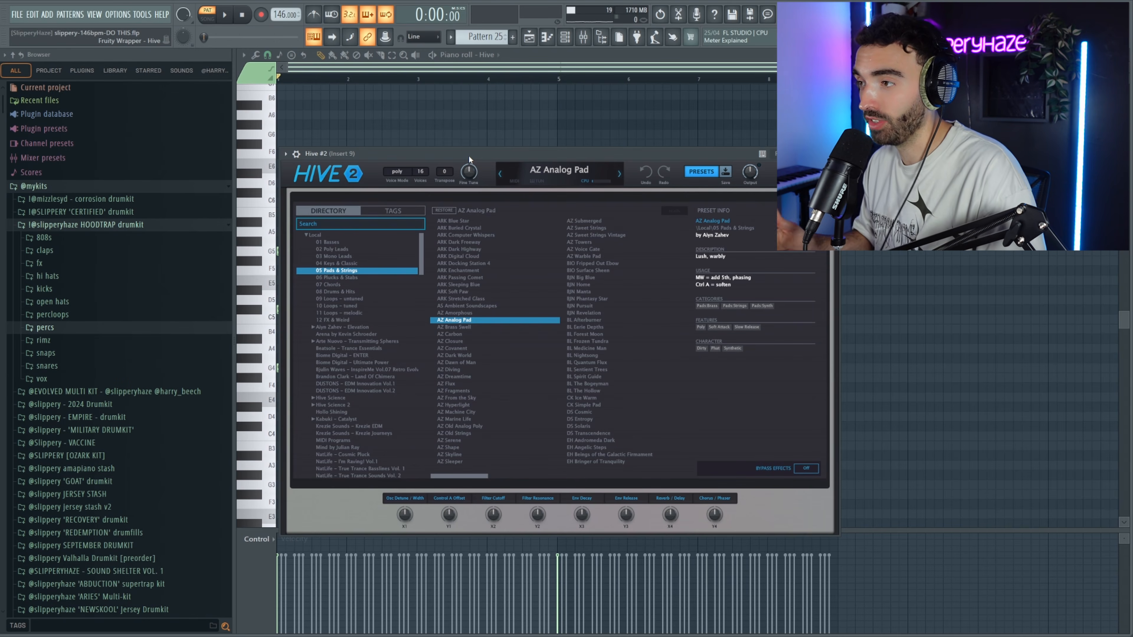
# - Paste the eight-bar G4, C#5 and G5 chord into Hive #2, the AZ Analog Pad, and play it
pyautogui.press('b')
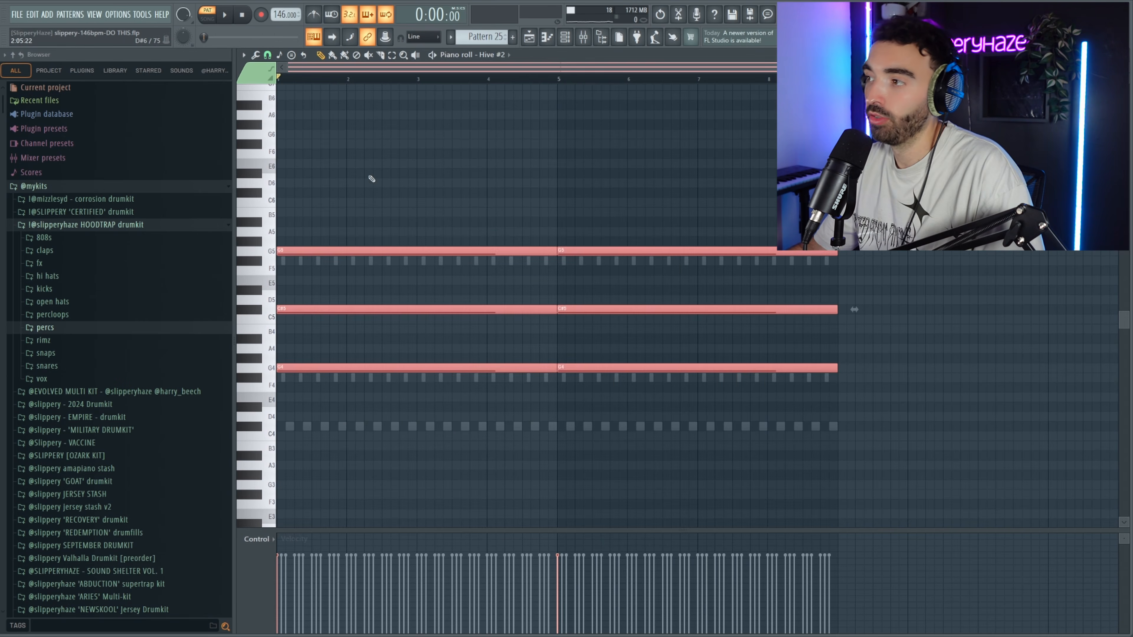
pyautogui.keyDown('ctrl'); pyautogui.click(426, 164); pyautogui.keyUp('ctrl')
pyautogui.press('space')
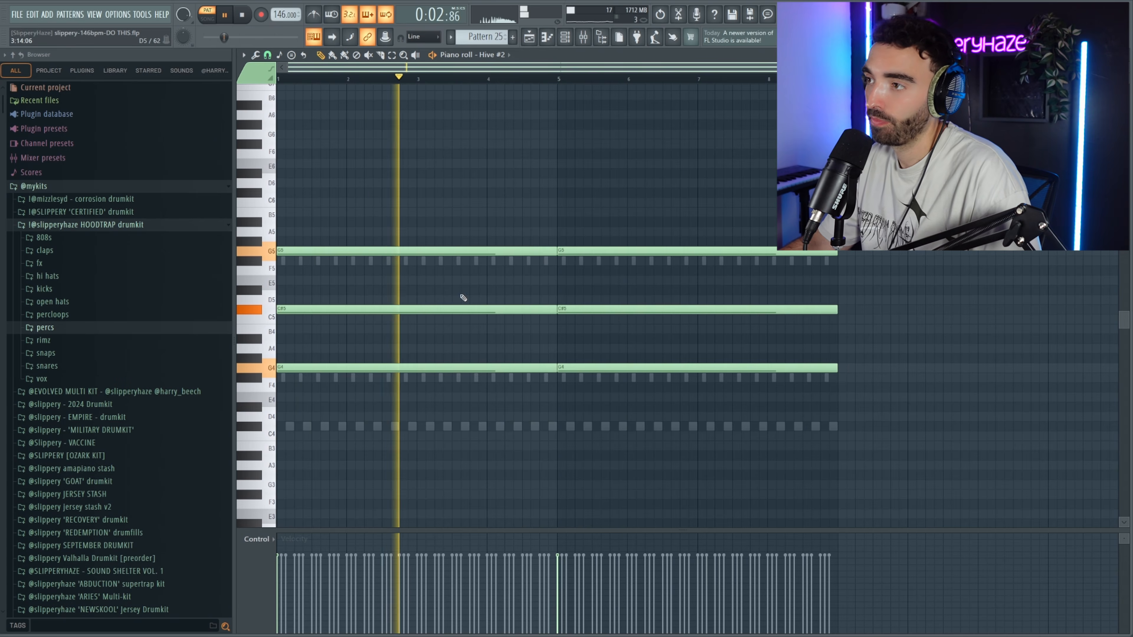
pyautogui.press('space')
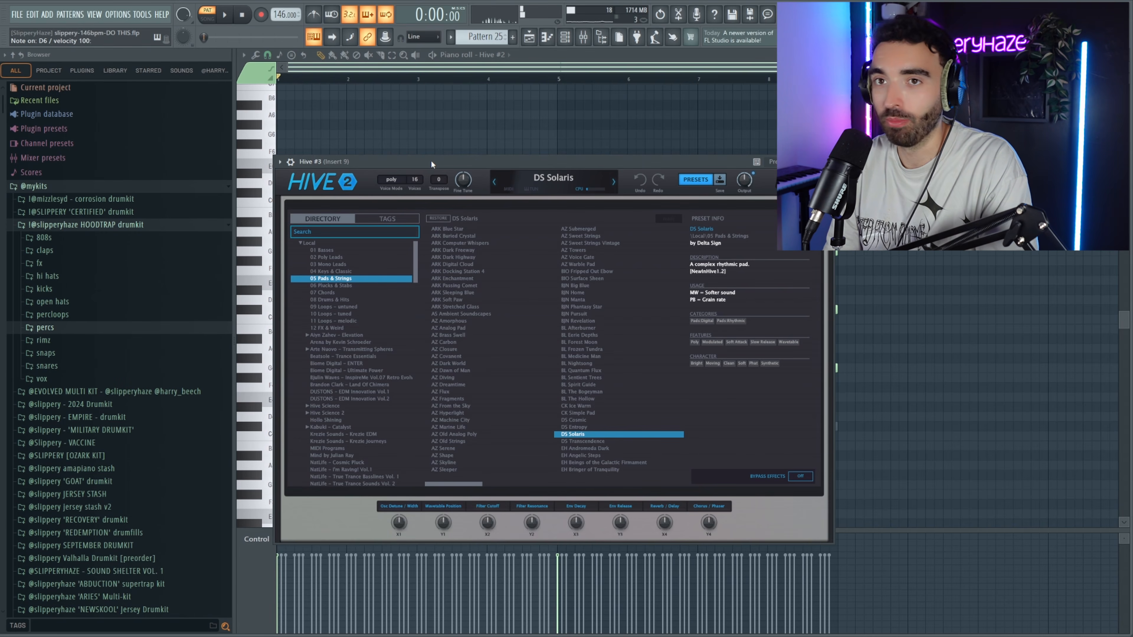
# - Open the notes of Hive #3, the DS Solaris pad, and listen to its higher-octave chord
pyautogui.press('F7')
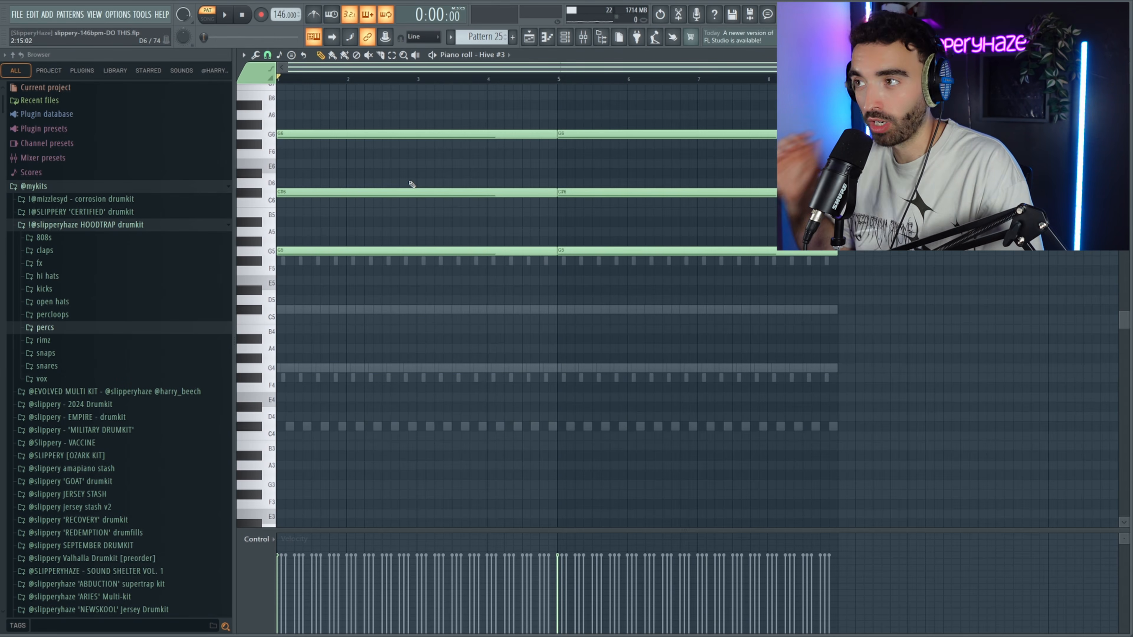
pyautogui.press('space')
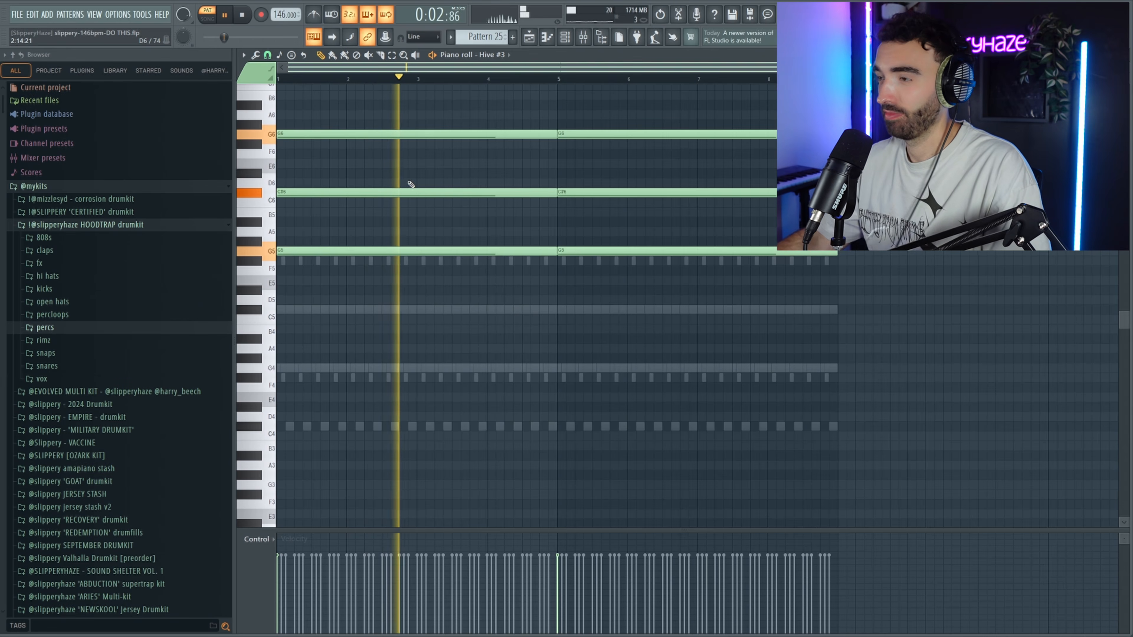
pyautogui.scroll(3, 411, 184)
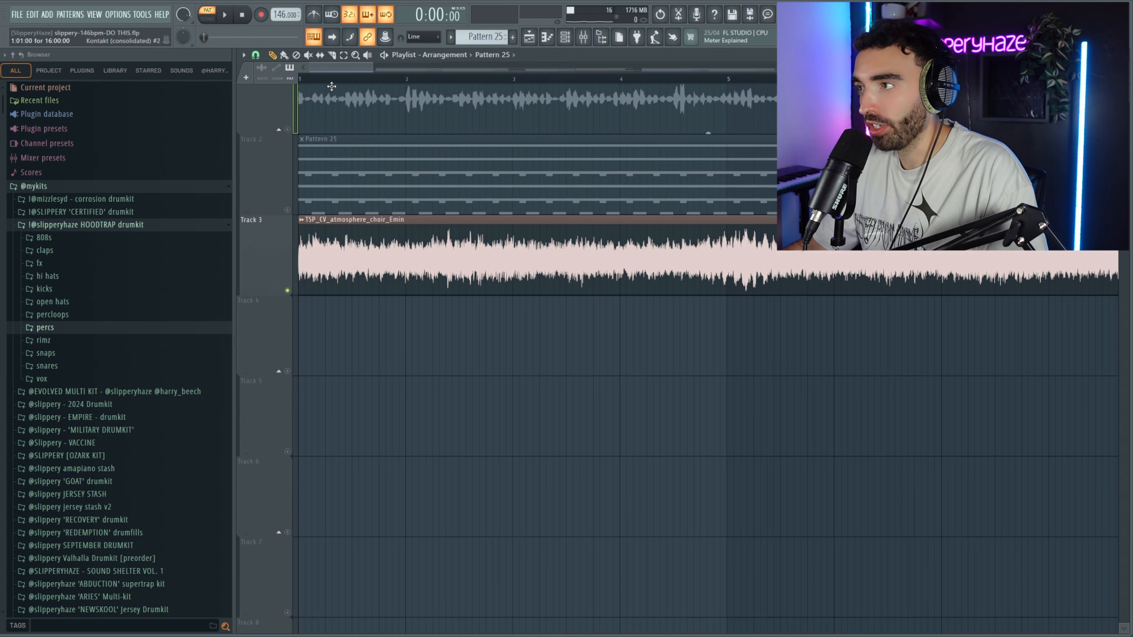
# - Check the TSP_CV_atmosphere_choir_Emin sample's channel settings and play the clip on Track 3
pyautogui.scroll(-2, 331, 86)
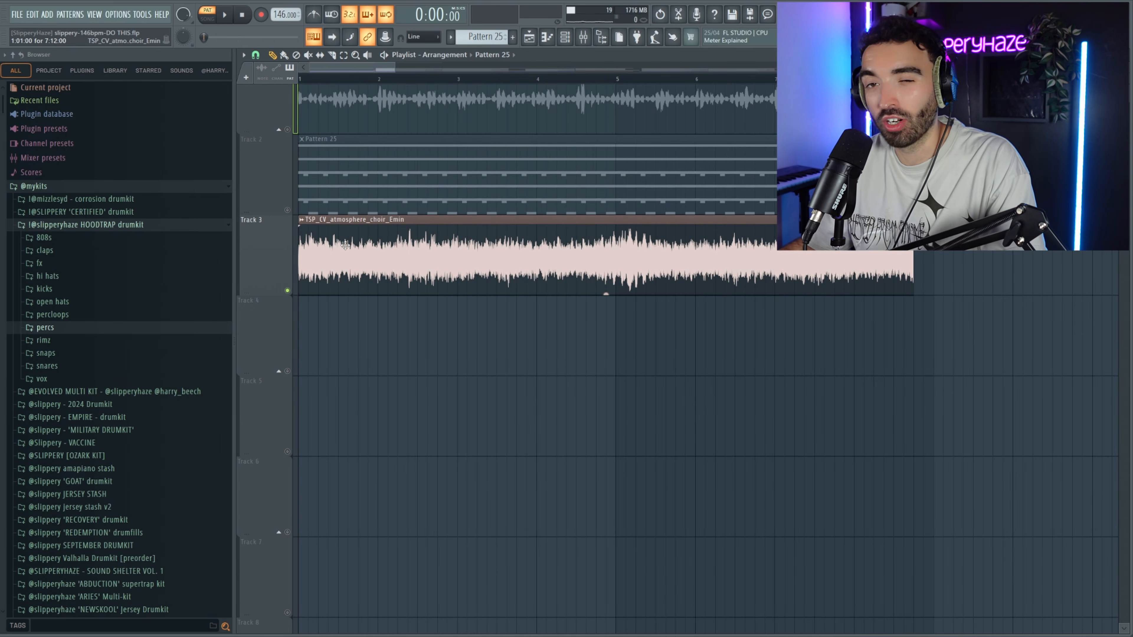
pyautogui.doubleClick(321, 250)
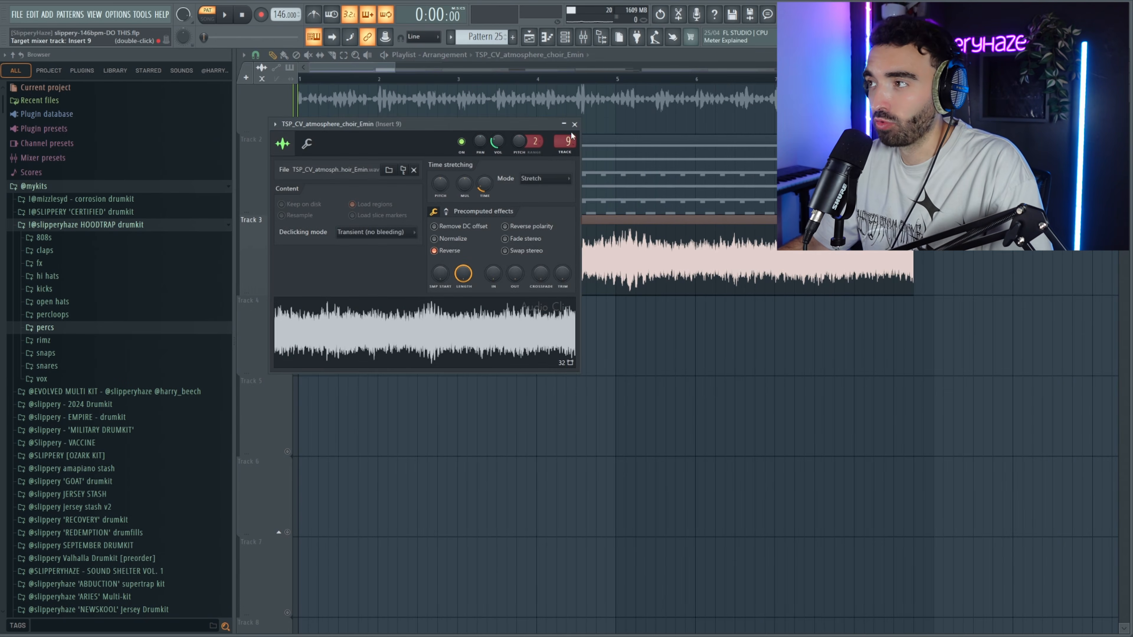
pyautogui.rightClick(657, 350)
pyautogui.press('space')
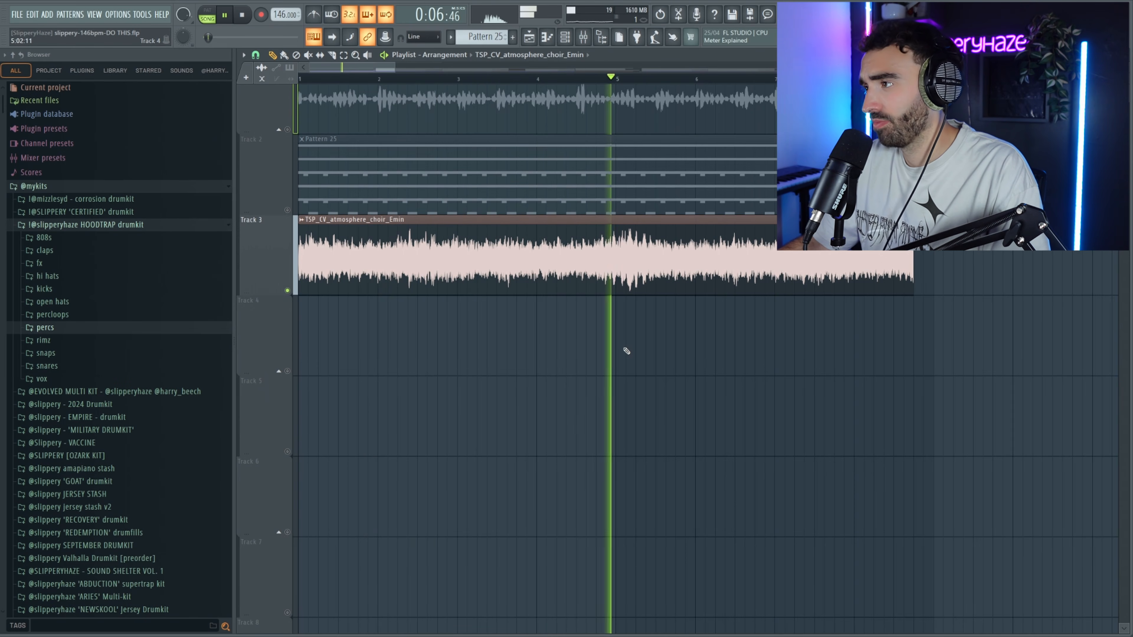
pyautogui.press('space')
# - Play Pattern 25 together with the choir sample in the playlist
pyautogui.press('F6')
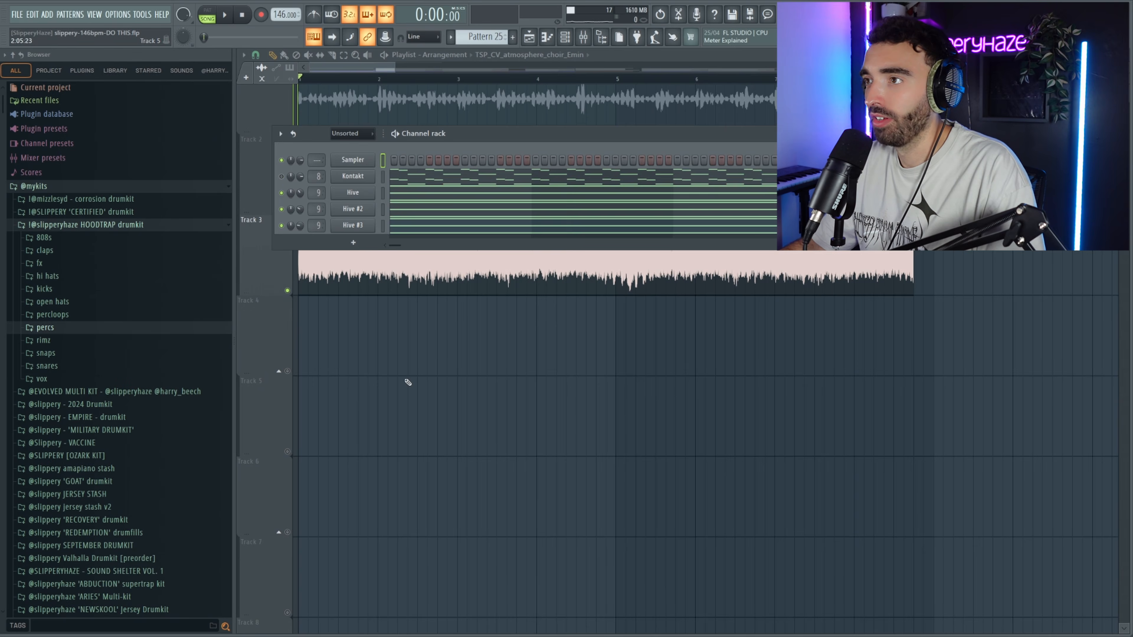
pyautogui.press('F6')
pyautogui.press('space')
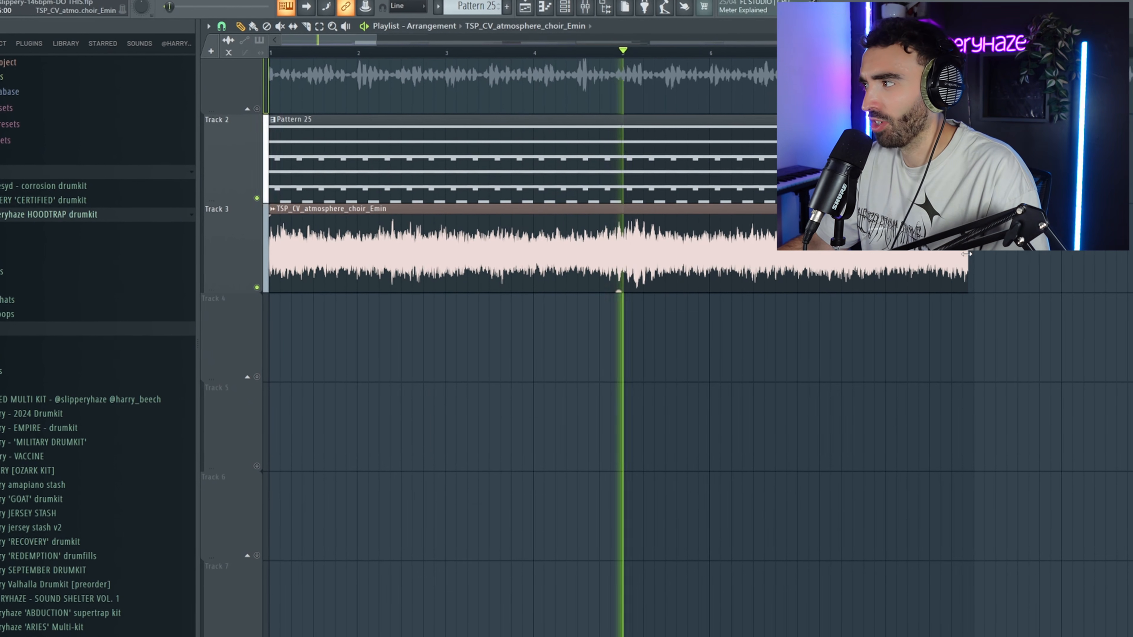
pyautogui.scroll(2, 958, 261)
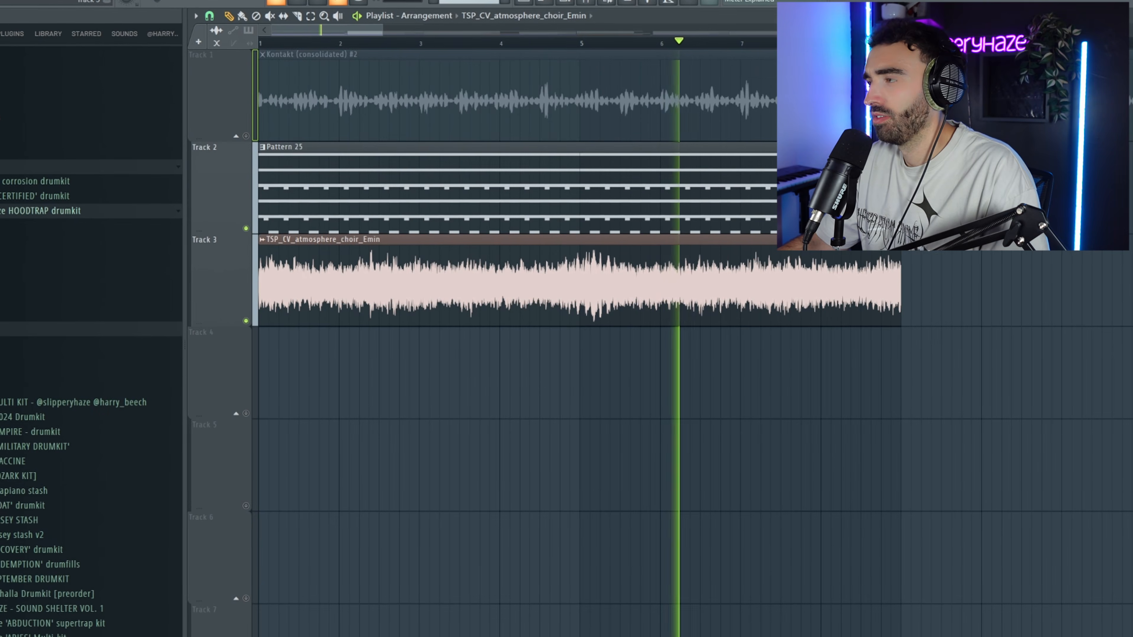
pyautogui.scroll(-2, 456, 114)
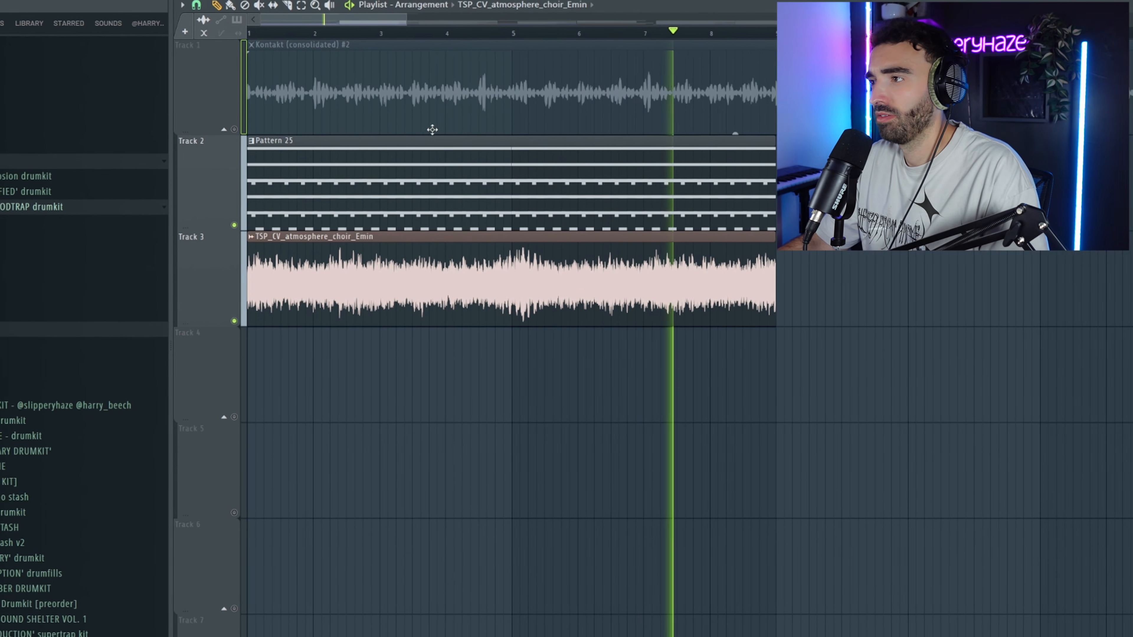
pyautogui.press('space')
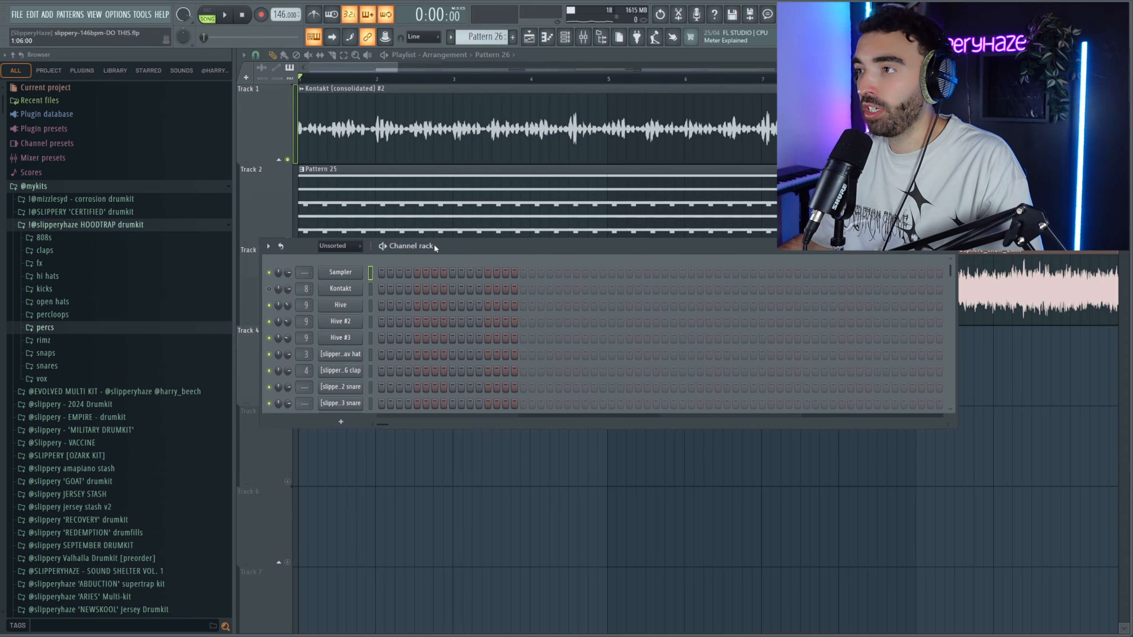
# - Begin the drum pattern with fav hats on steps 1, 2 and 6, a clap on 9, and jerk 2 snares on 4 and 7
pyautogui.moveTo(434, 241); pyautogui.dragTo(431, 249)
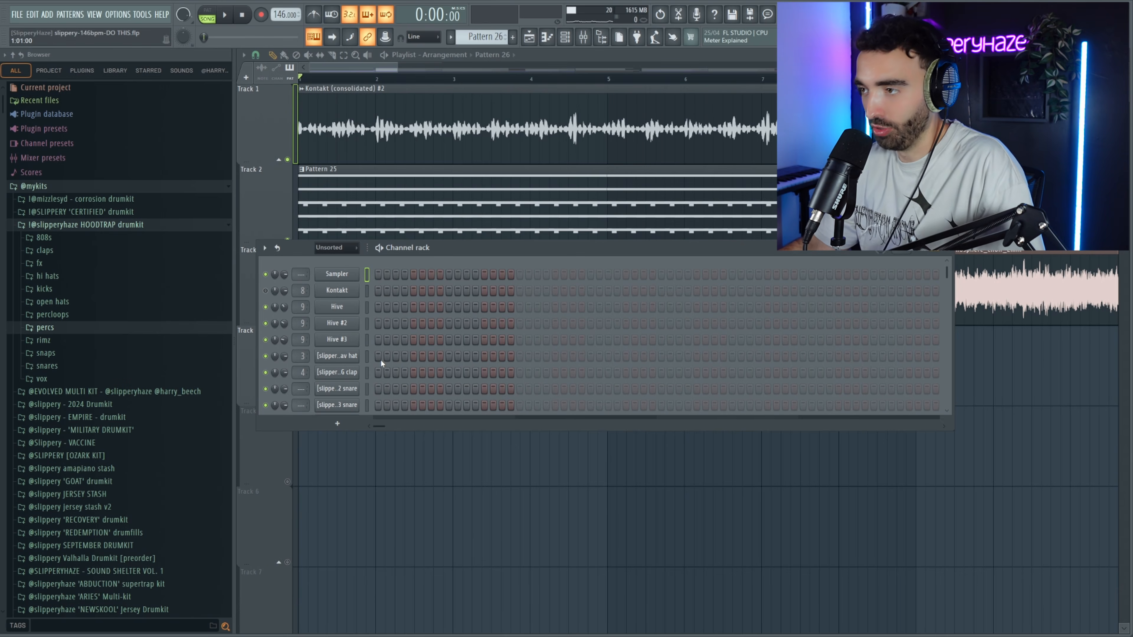
pyautogui.press('space')
pyautogui.click(448, 373)
pyautogui.click(431, 356)
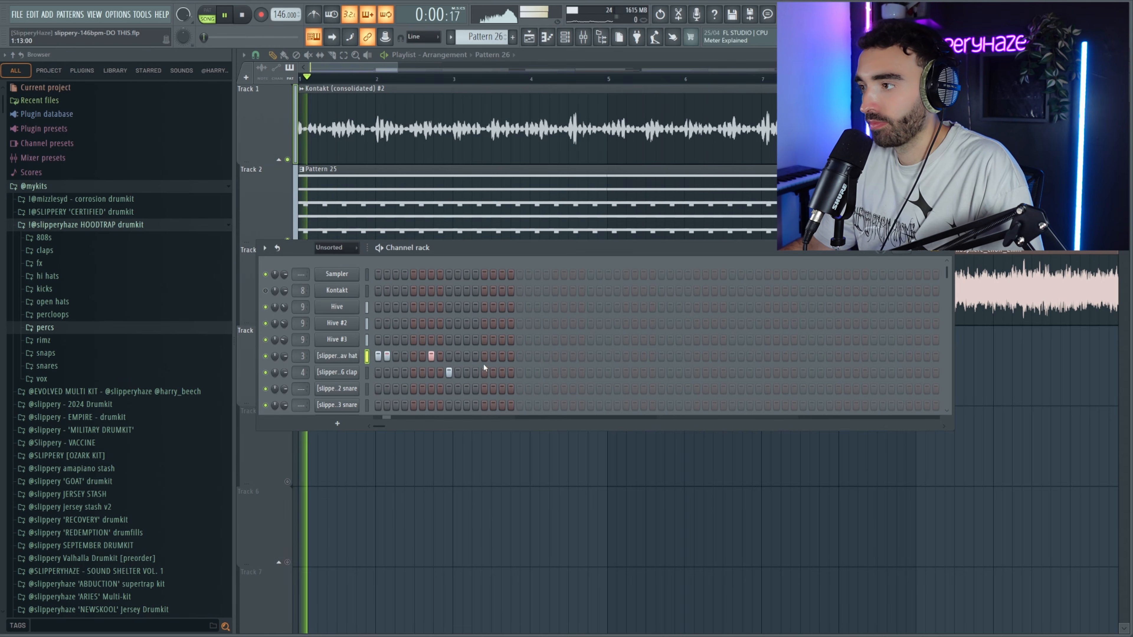
pyautogui.click(404, 389)
pyautogui.click(430, 388)
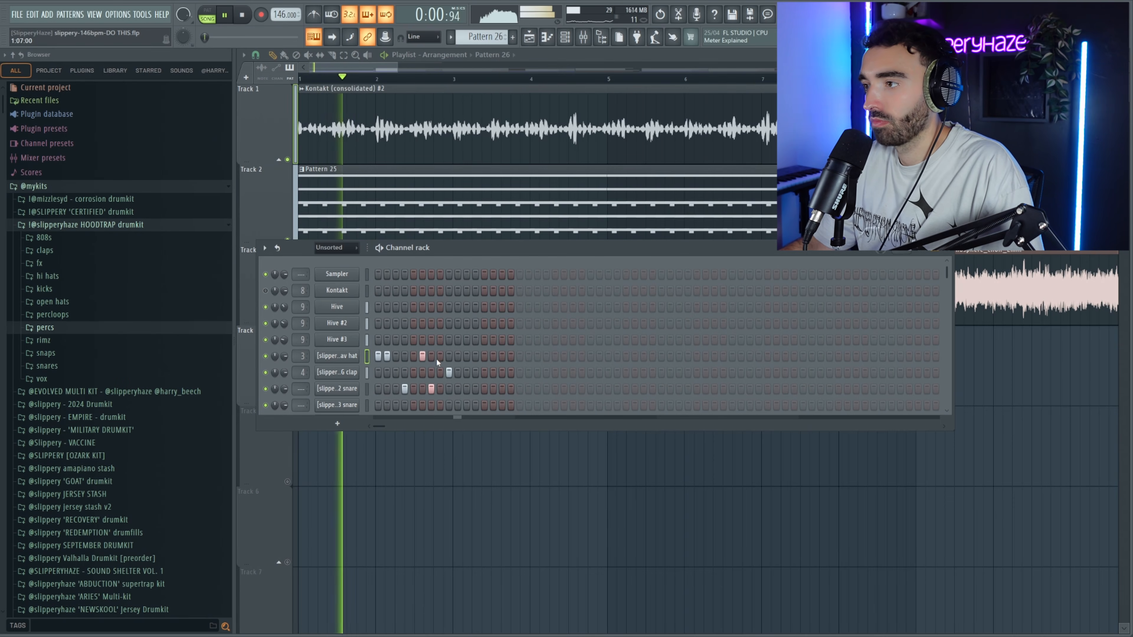
# - Try jerk 3 snare hits on steps 5, 8 and 11, and another fav hat on step 15
pyautogui.click(440, 404)
pyautogui.click(440, 405)
pyautogui.click(466, 405)
pyautogui.click(465, 405)
pyautogui.click(413, 404)
pyautogui.click(414, 405)
pyautogui.click(440, 405)
pyautogui.click(440, 405)
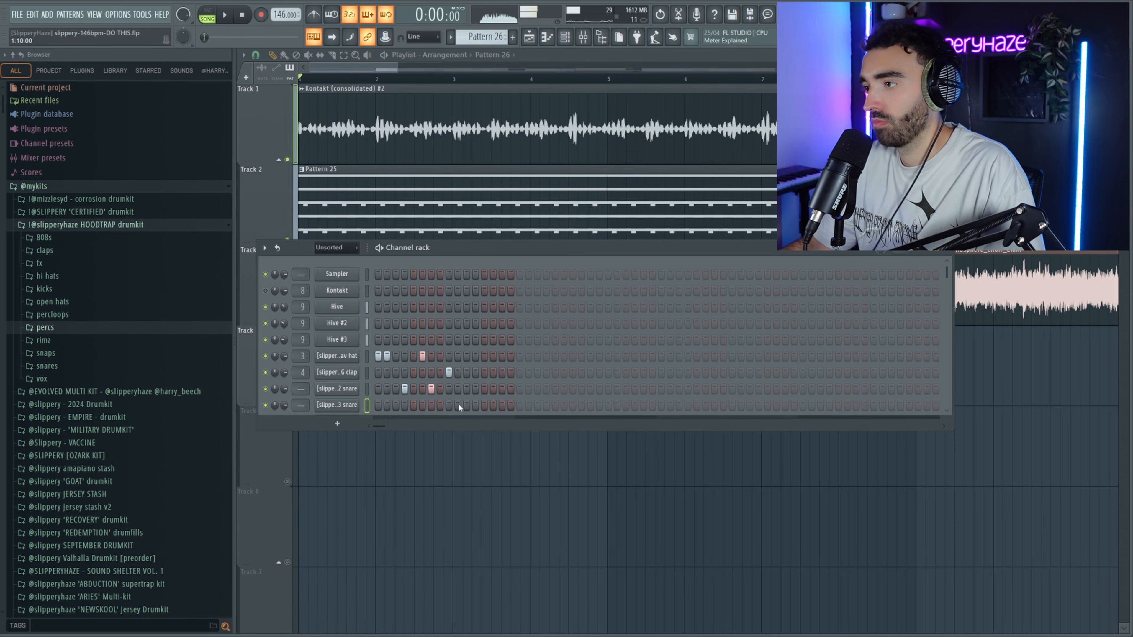
pyautogui.click(466, 405)
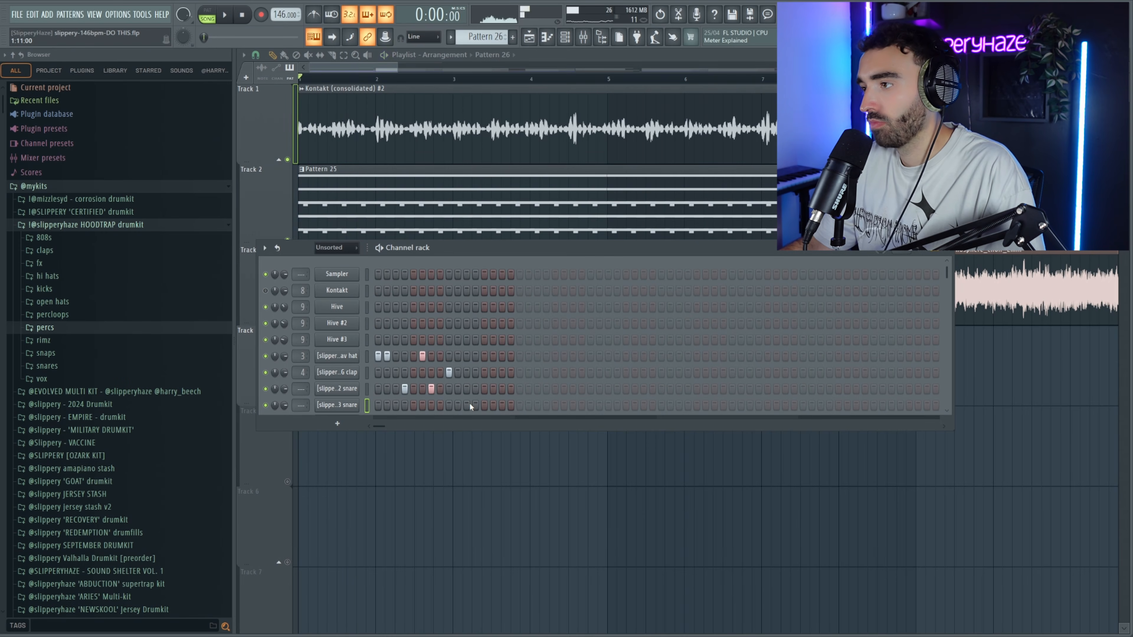
pyautogui.click(501, 356)
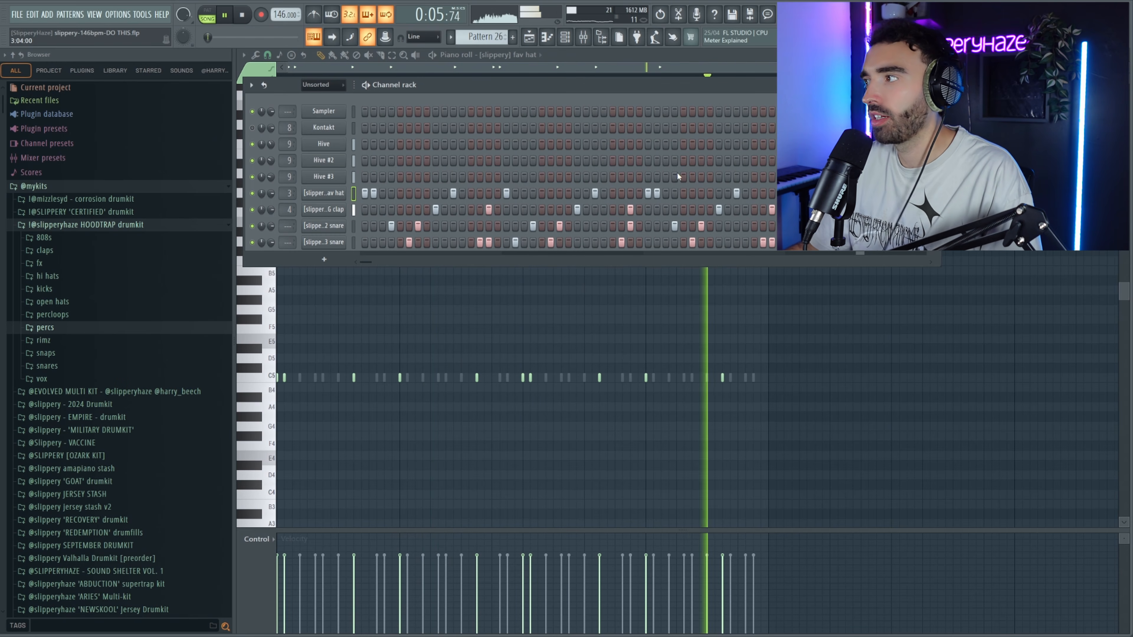
# - Duplicate the jerk 3 snare's four-bar notes into bars 5 to 8 and try erasing hits late in bar 4
pyautogui.press('F6')
pyautogui.press('space')
pyautogui.press('space')
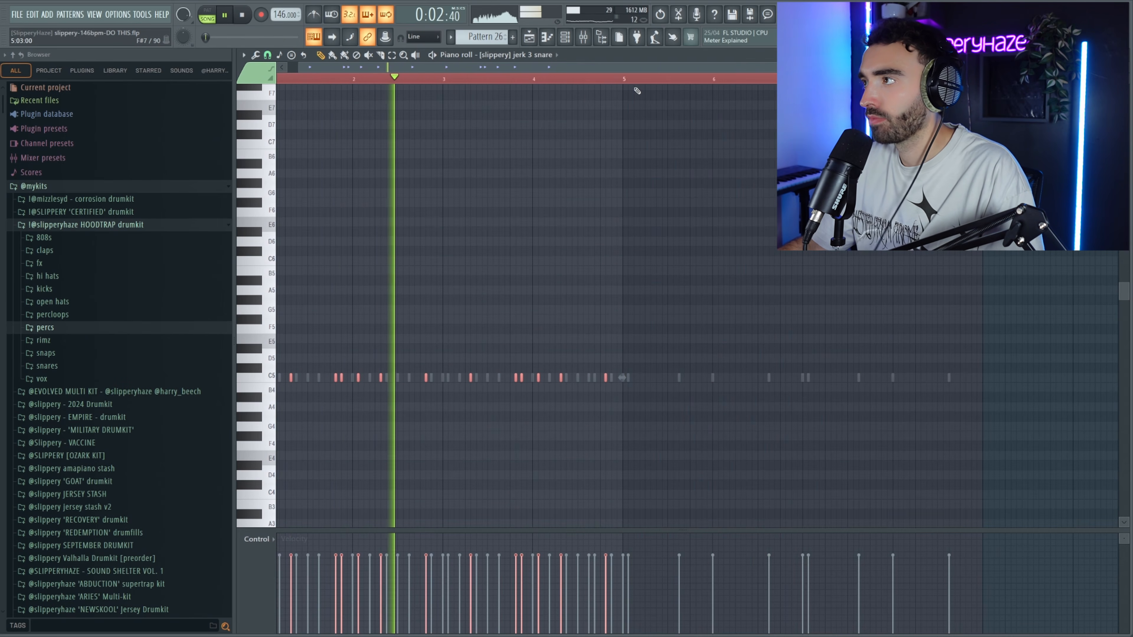
pyautogui.hotkey('ctrl', 'b')
pyautogui.rightClick(588, 379)
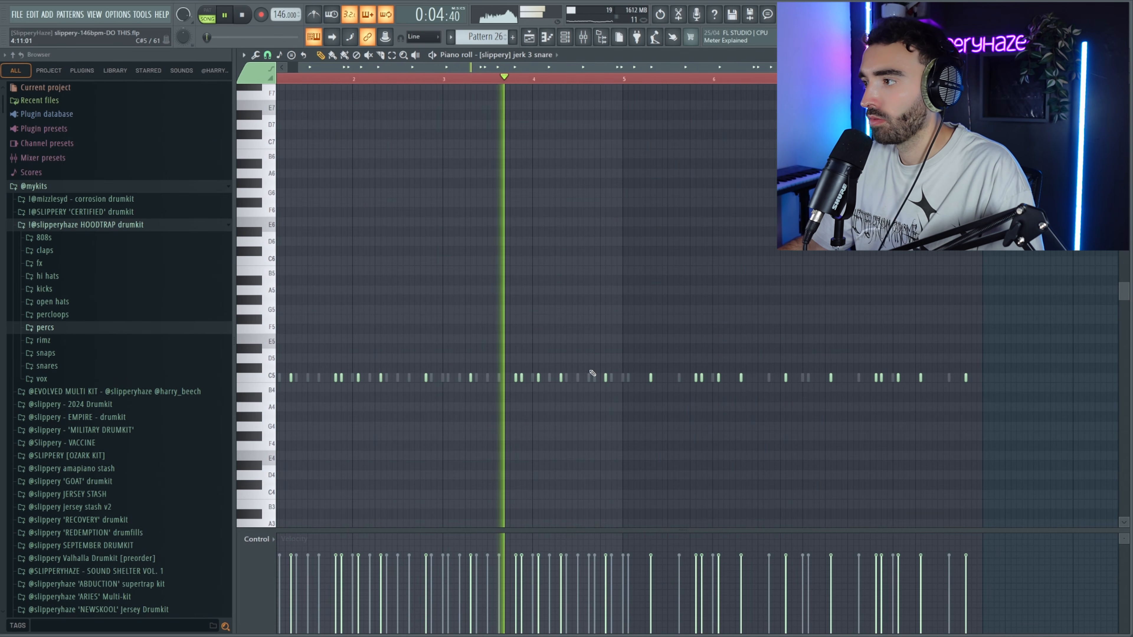
pyautogui.rightClick(594, 378)
pyautogui.rightClick(583, 378)
pyautogui.rightClick(587, 381)
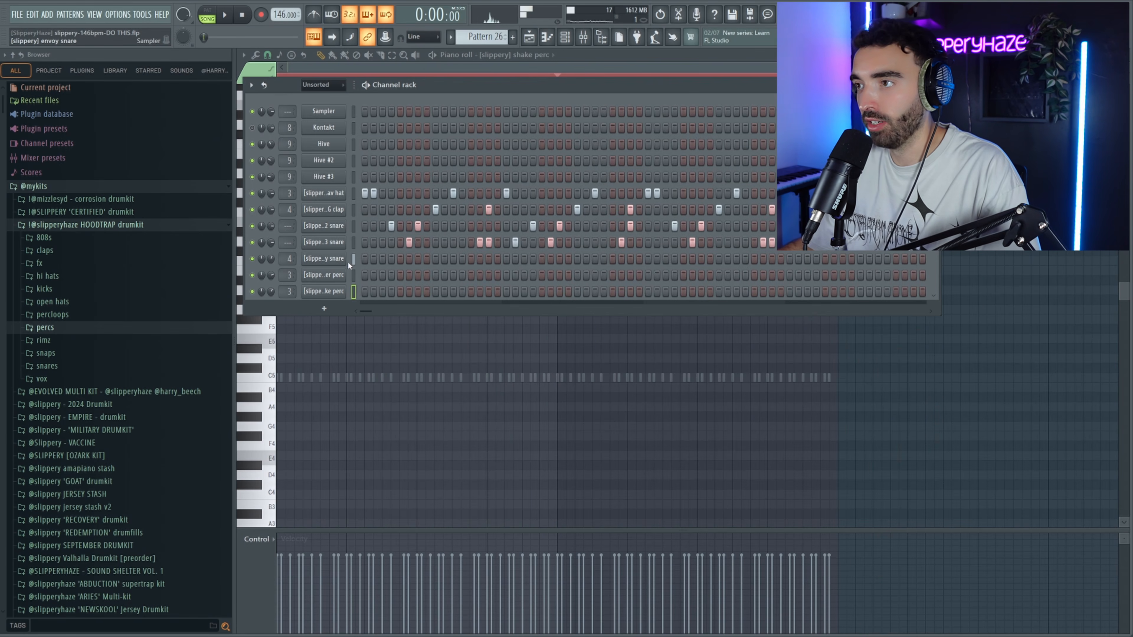
# - Open the envoy snare's notes and play its hits together with the rest of the drum pattern
pyautogui.click(353, 258)
pyautogui.press('space')
pyautogui.press('F6')
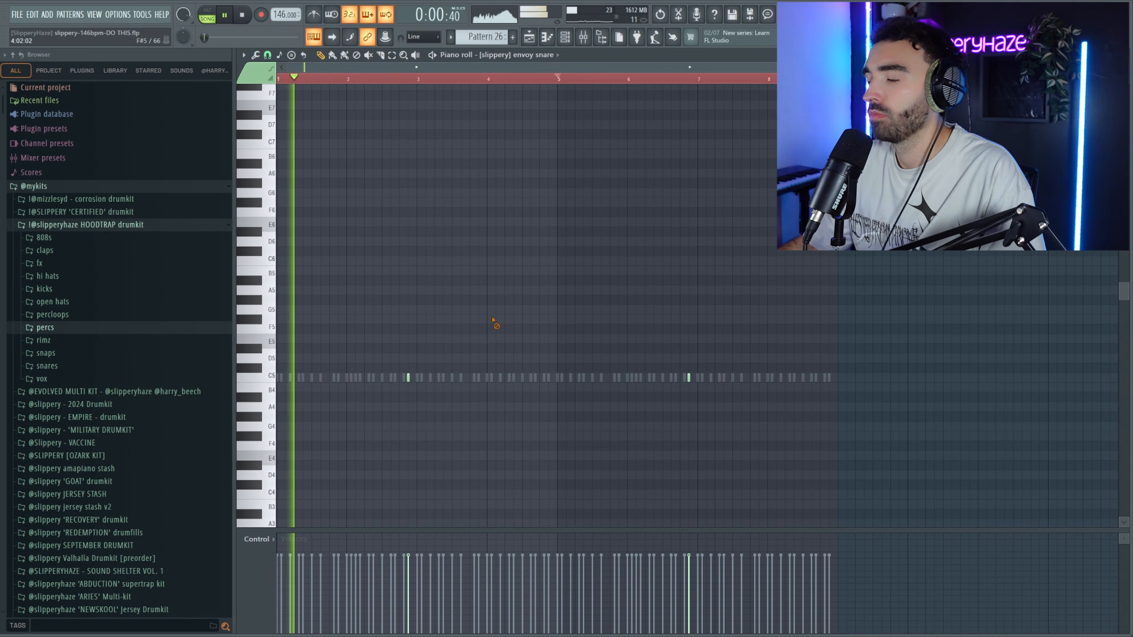
pyautogui.click(566, 37)
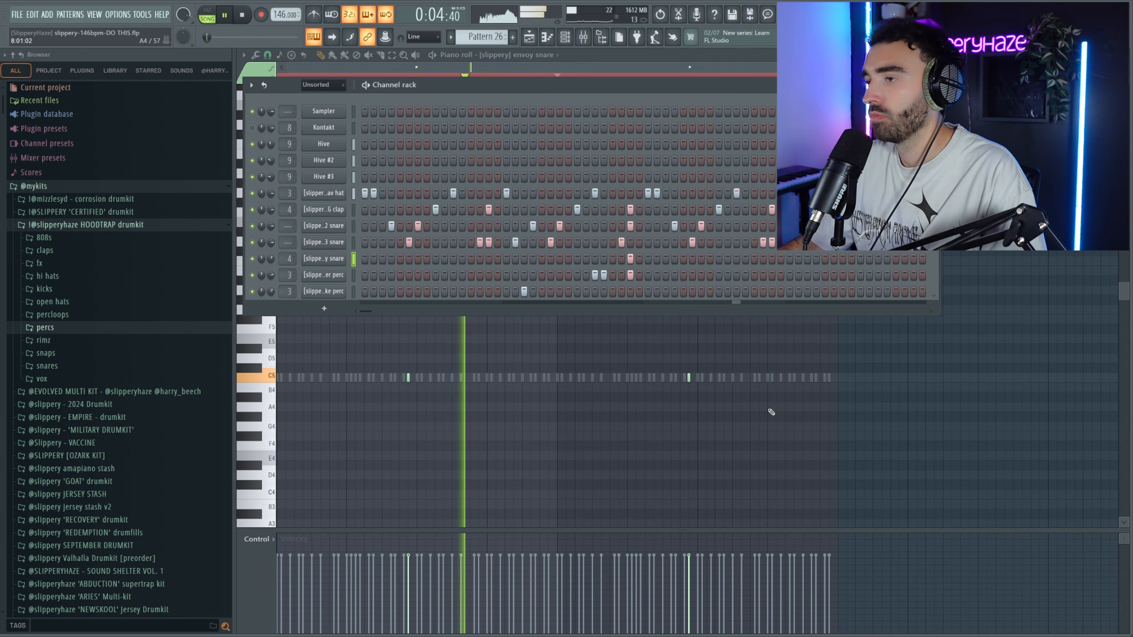
pyautogui.press('F6')
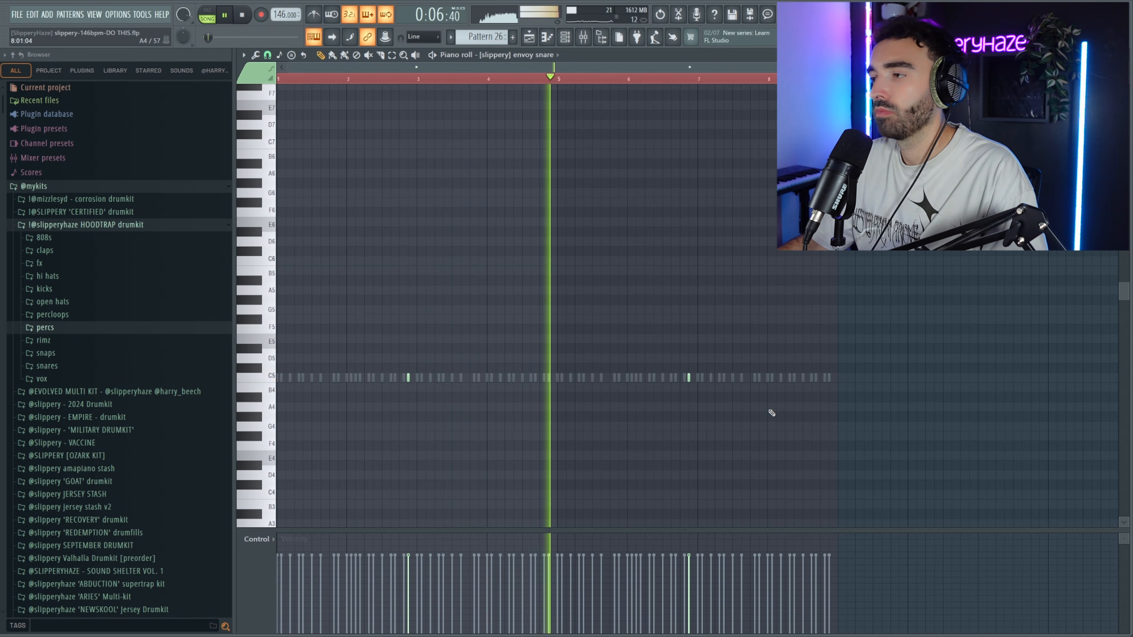
pyautogui.press('space')
pyautogui.press('F6')
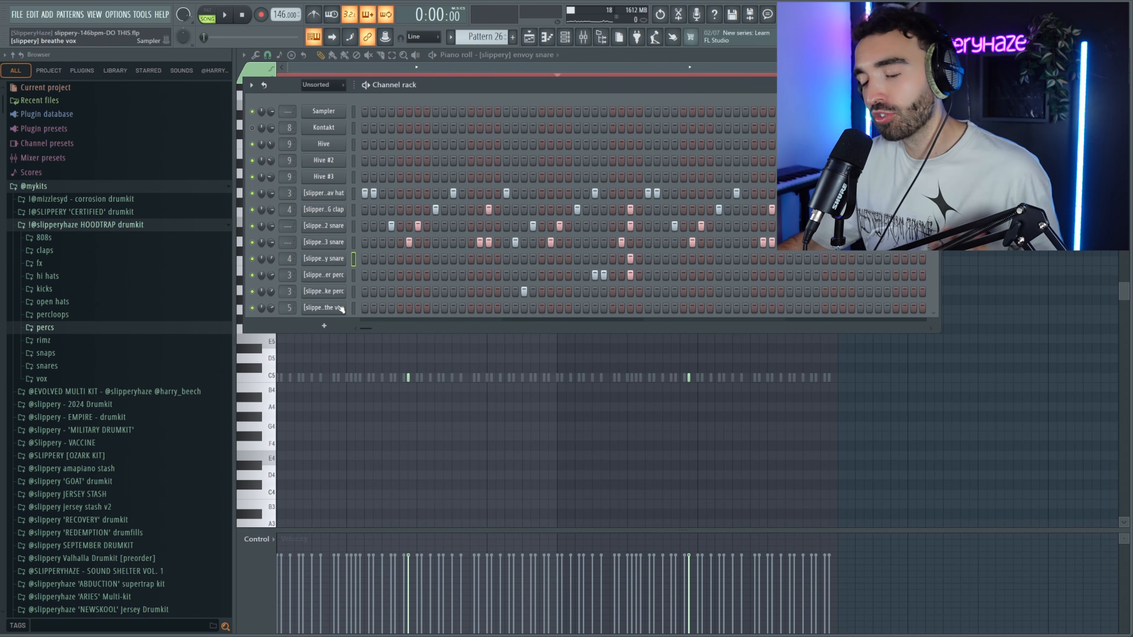
# - Add breathe vox hits on steps 5, 13, 37 and 45 while the beat plays
pyautogui.click(399, 308)
pyautogui.press('space')
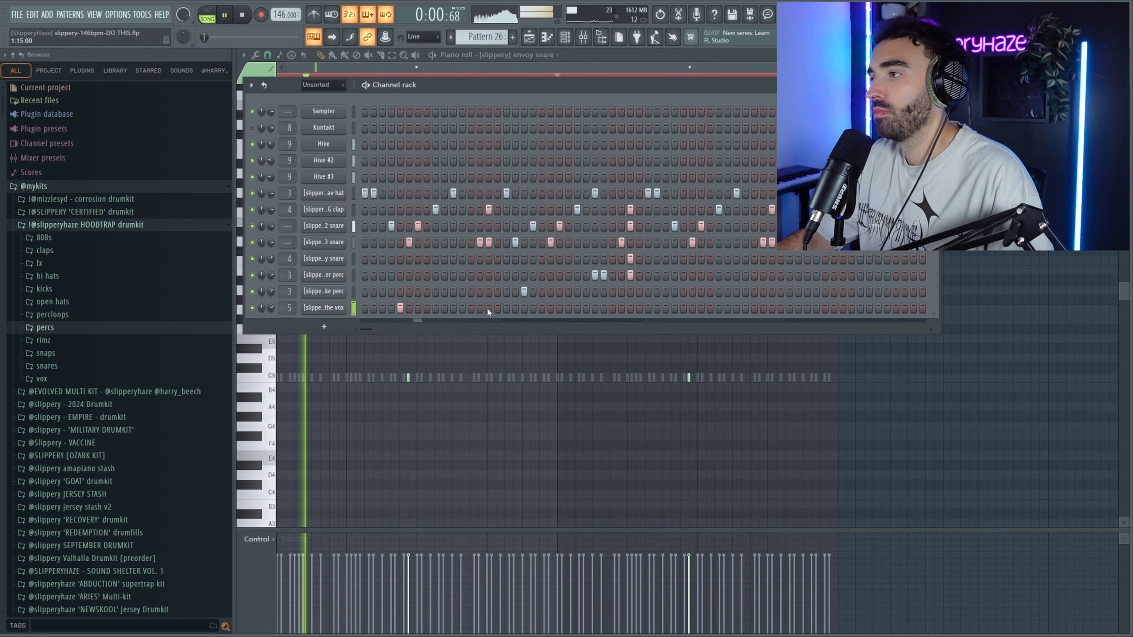
pyautogui.click(683, 307)
pyautogui.click(754, 308)
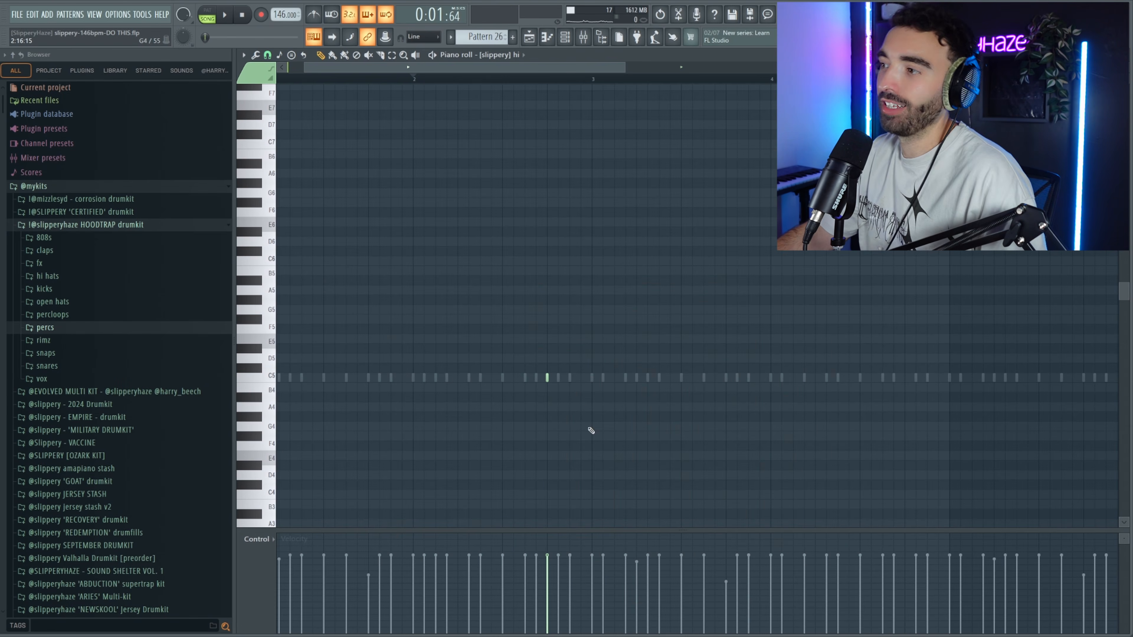
# - Examine the hi vocal sample's note in bar 2 and play it with the beat
pyautogui.moveTo(589, 411); pyautogui.dragTo(467, 306)
pyautogui.keyDown('ctrl'); pyautogui.click(576, 261); pyautogui.keyUp('ctrl')
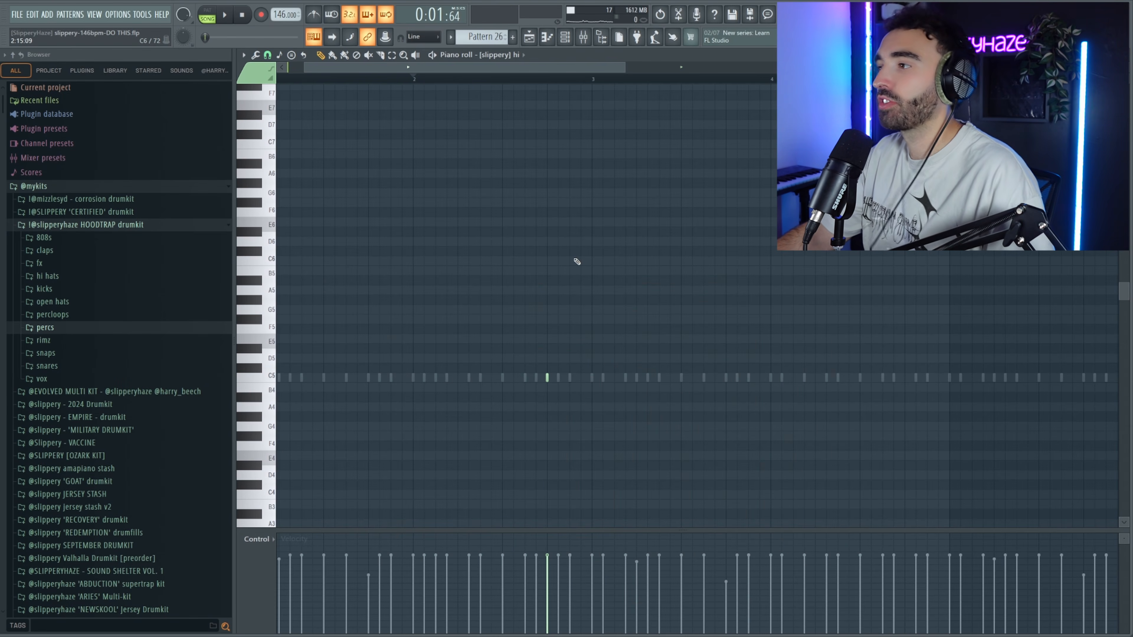
pyautogui.press('space')
pyautogui.scroll(-2, 584, 263)
pyautogui.scroll(-5, 595, 274)
pyautogui.scroll(2, 591, 308)
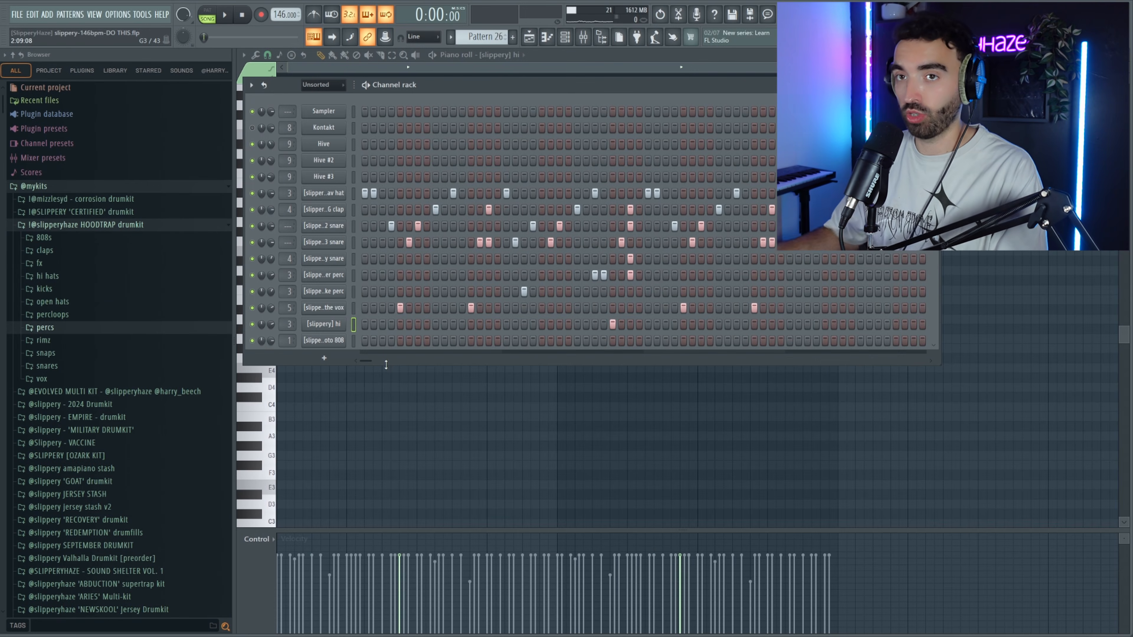
# - Place goto 808 hits on steps 1, 4 and 7 of bar 1, tune them to C#5 and play them
pyautogui.click(365, 341)
pyautogui.rightClick(324, 341)
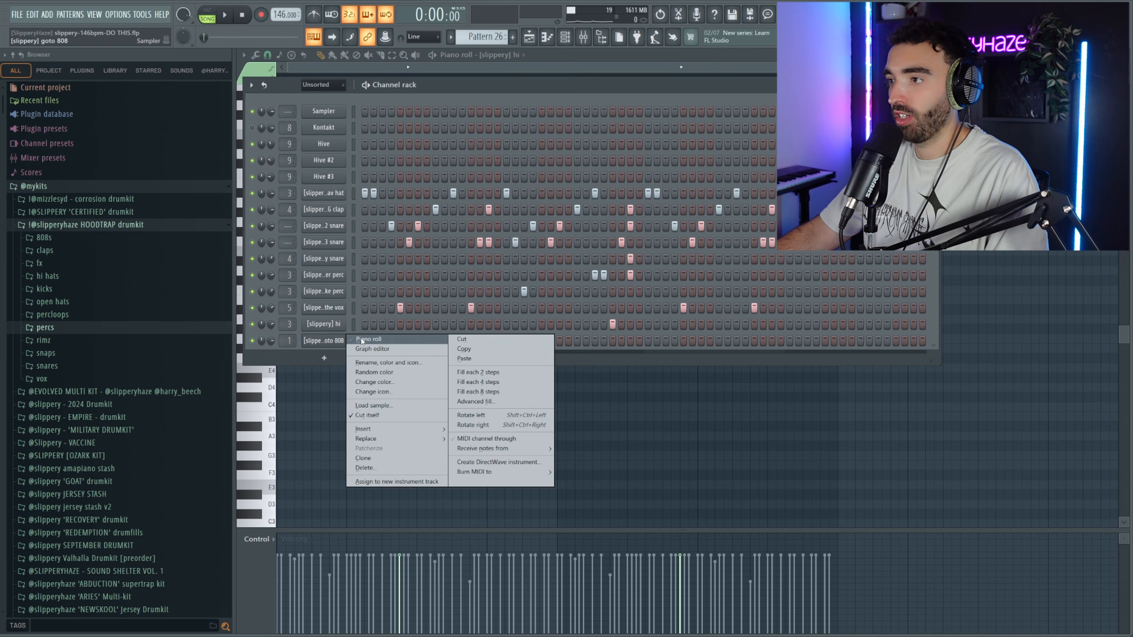
pyautogui.click(367, 340)
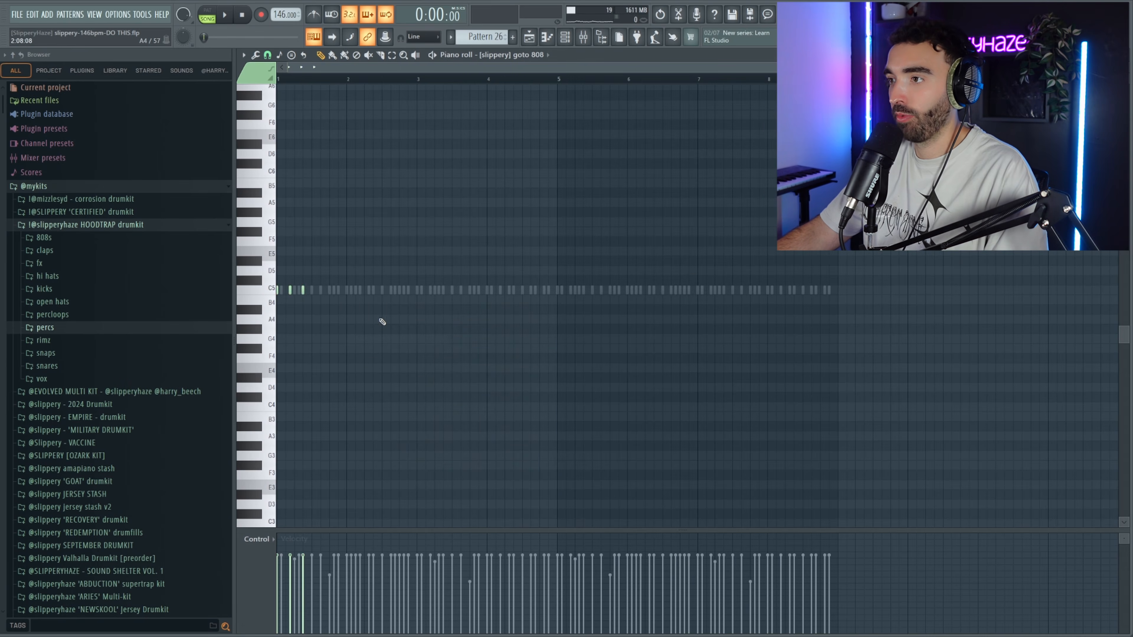
pyautogui.scroll(3, 268, 295)
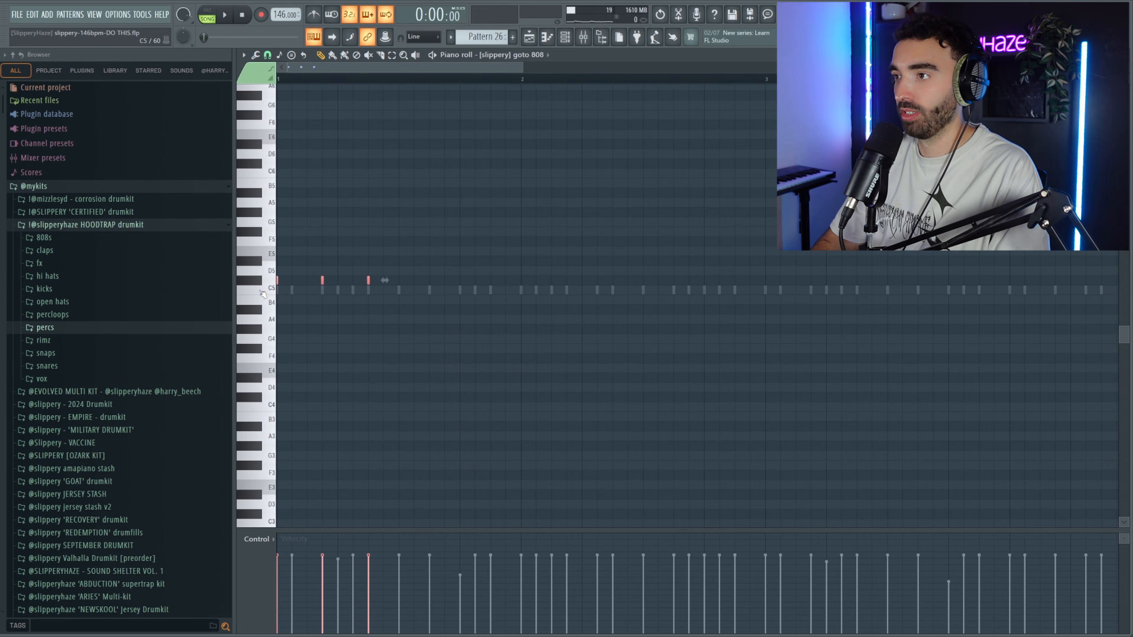
pyautogui.press('space')
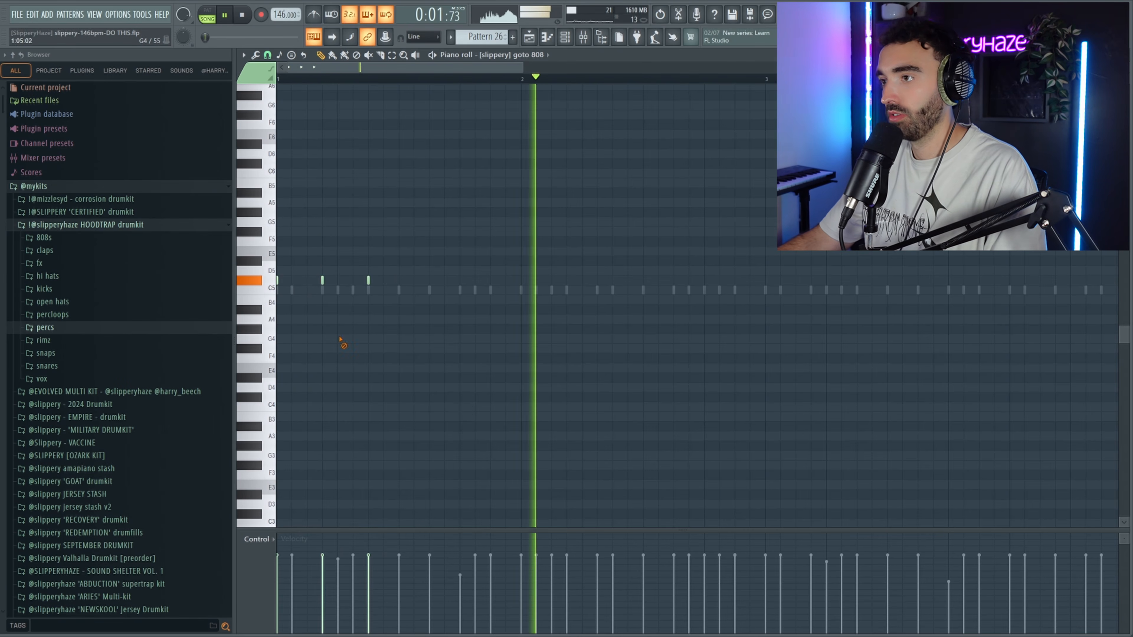
# - Repeat the three 808 notes at the start of bar 3 and raise the very first note to G5
pyautogui.scroll(-3, 344, 315)
pyautogui.hotkey('ctrl', 'a')
pyautogui.press('space')
pyautogui.moveTo(749, 82); pyautogui.dragTo(534, 82)
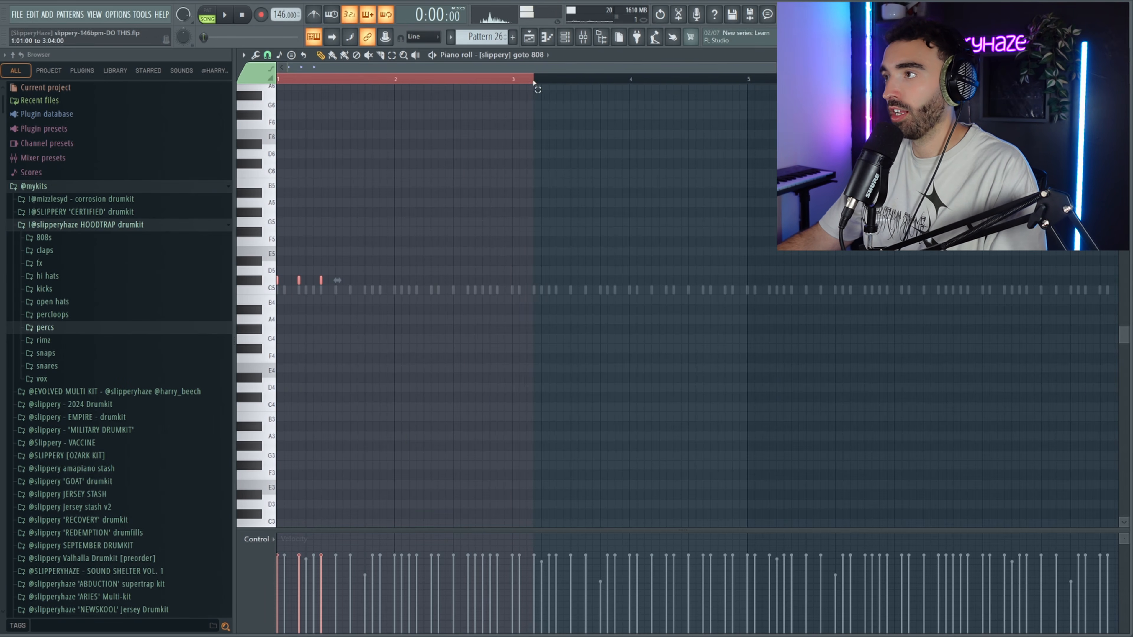
pyautogui.hotkey('ctrl', 'b')
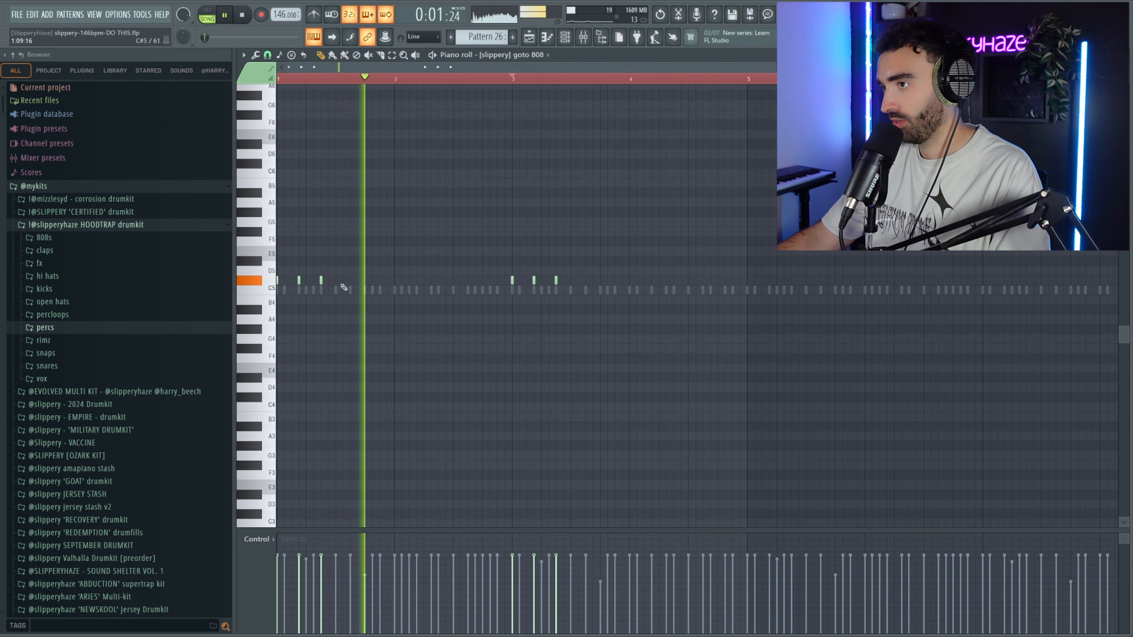
pyautogui.press('space')
pyautogui.hotkey('ctrl', 'a')
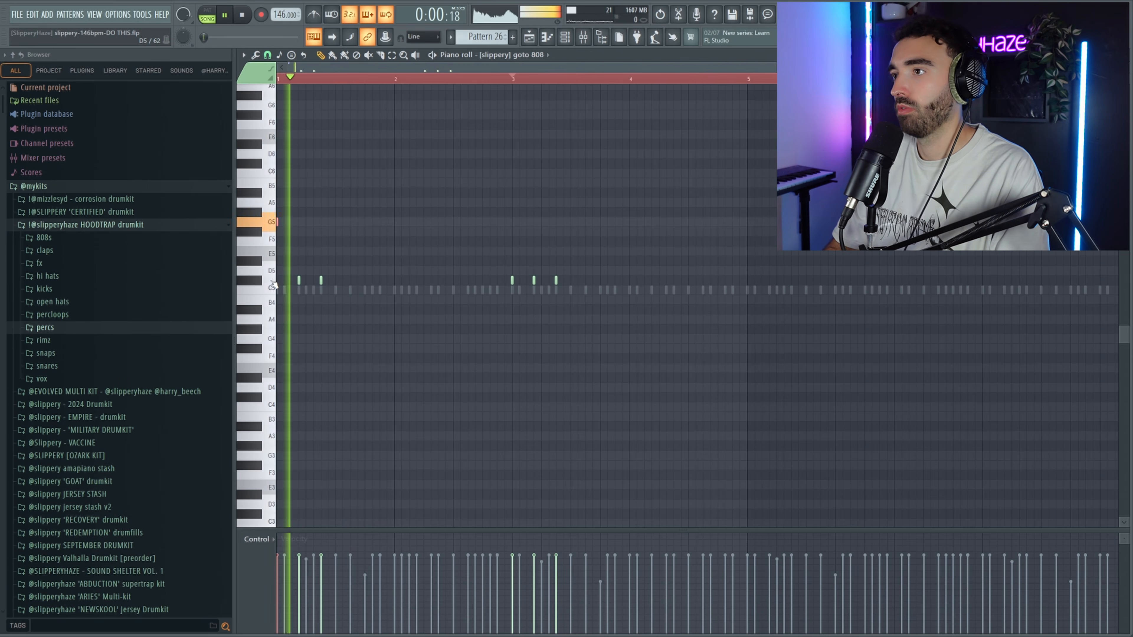
# - Try raising the first 808 note of bar 3 to F#5 and play it with the beat
pyautogui.click(512, 281)
pyautogui.press('space')
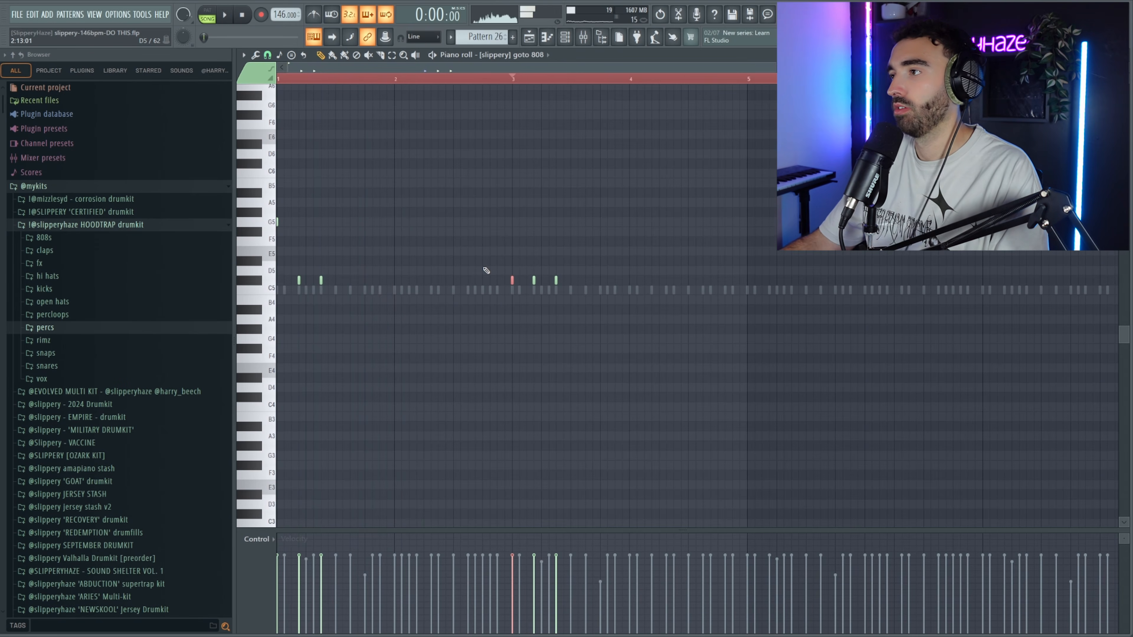
pyautogui.press('space')
pyautogui.press('Up')
pyautogui.press('Up')
pyautogui.press('Up')
pyautogui.press('Up')
pyautogui.press('Up')
pyautogui.press('Up')
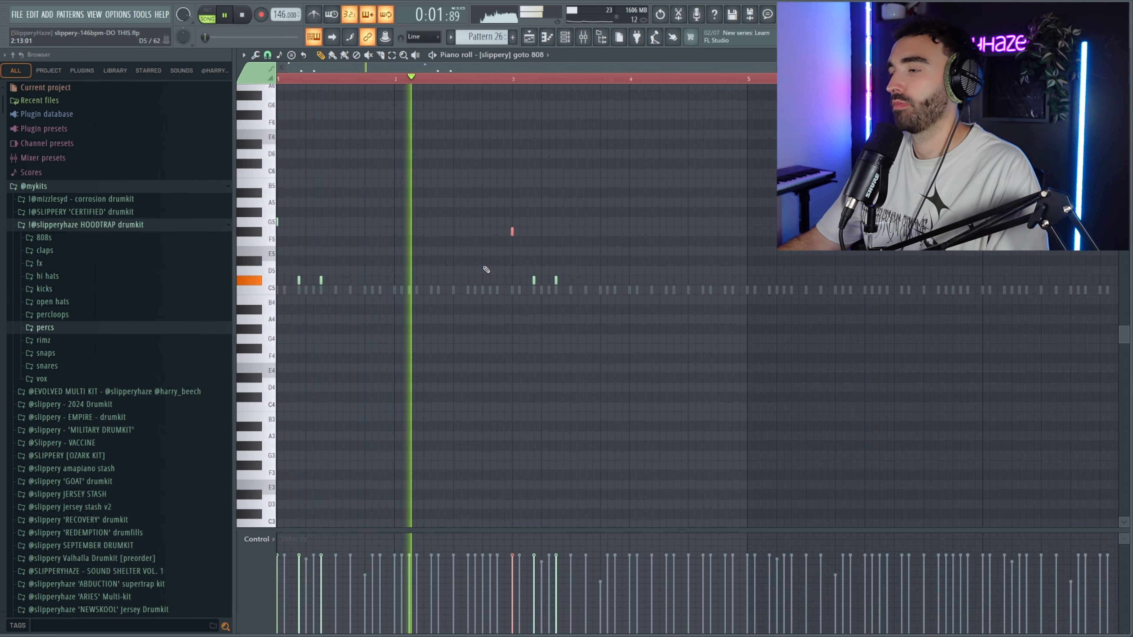
pyautogui.moveTo(547, 246); pyautogui.dragTo(460, 174)
pyautogui.press('space')
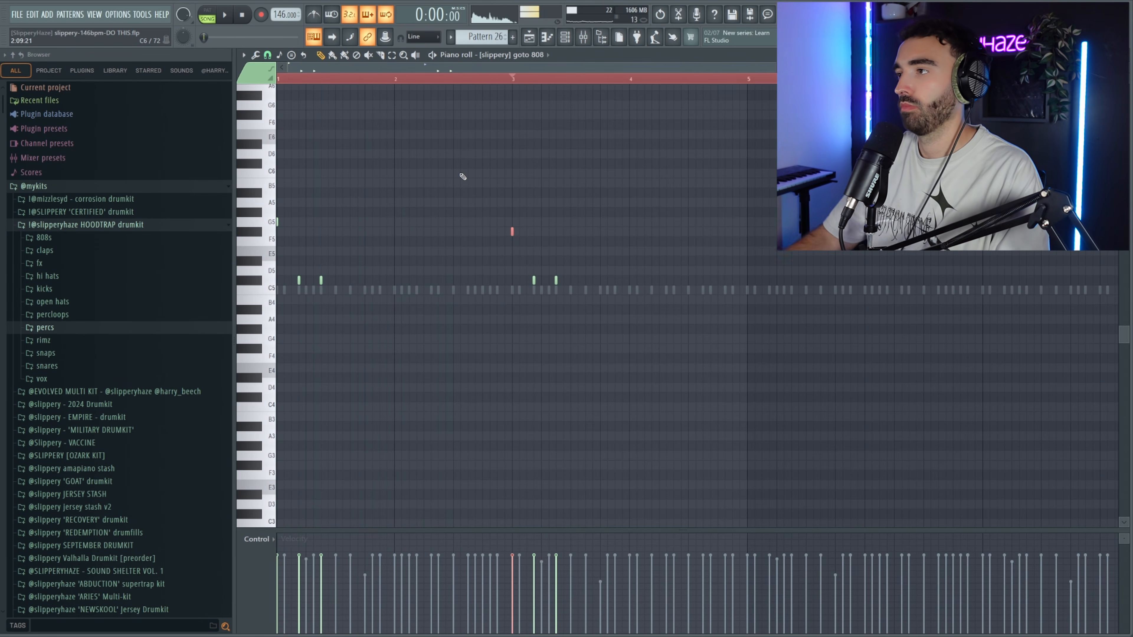
# - Duplicate the whole four-bar 808 pattern into bars 5 to 8 and play it
pyautogui.hotkey('ctrl', 'a')
pyautogui.hotkey('ctrl', 'b')
pyautogui.scroll(-2, 565, 173)
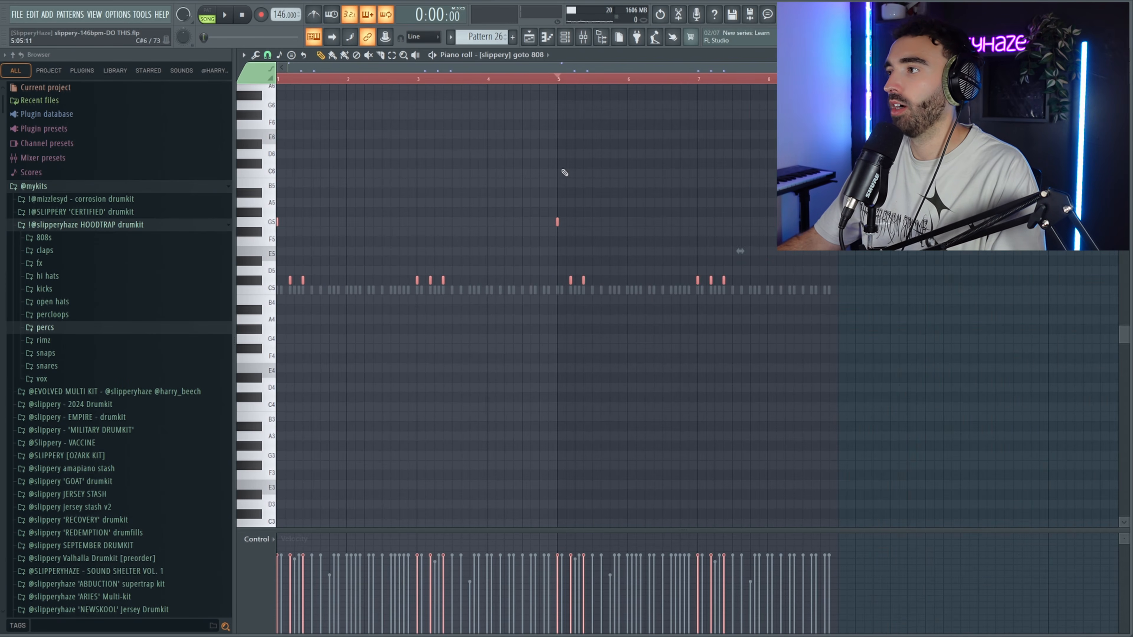
pyautogui.press('space')
pyautogui.scroll(2, 289, 199)
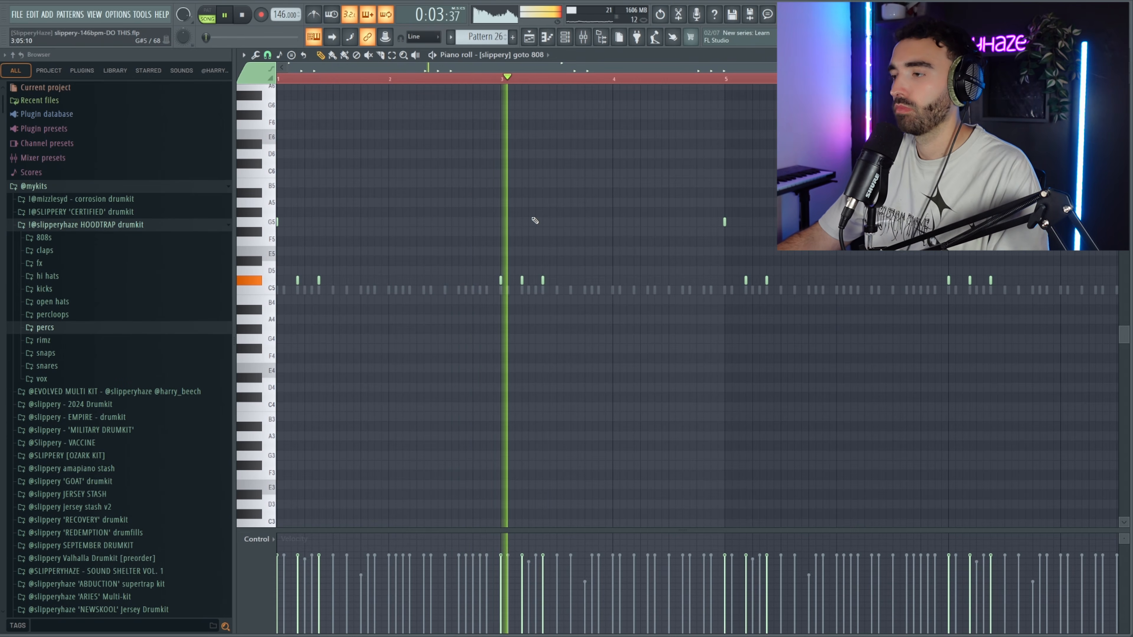
pyautogui.scroll(-2, 563, 223)
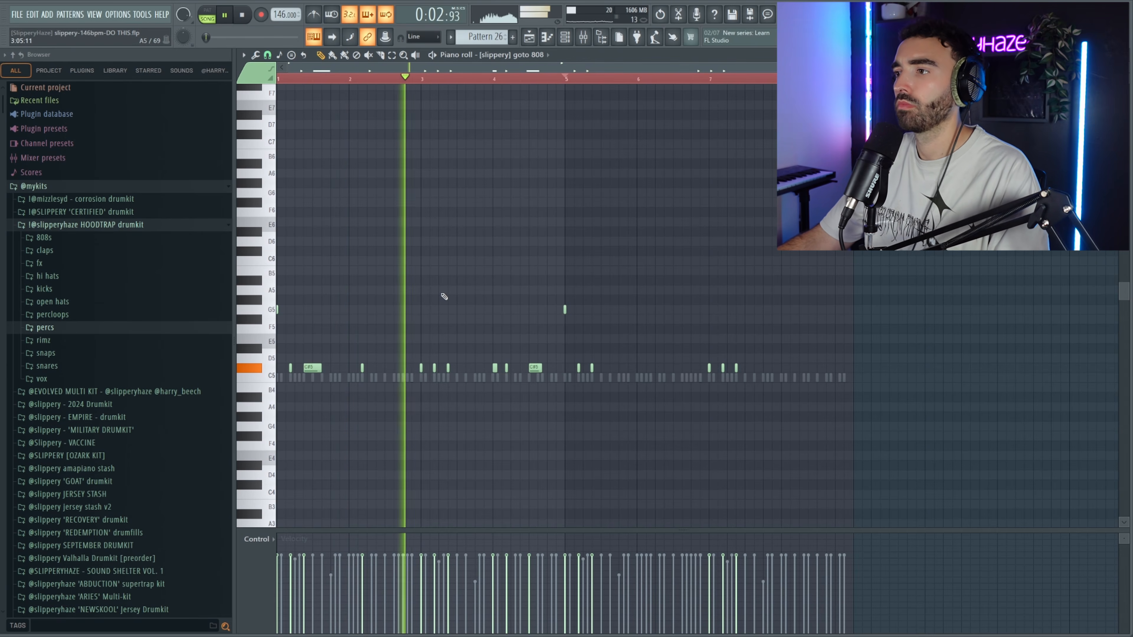
# - Examine the high C#8, C#7 and C#6 808 notes closing the phrases in bars 4 and 8, and play the pattern
pyautogui.scroll(-2, 459, 296)
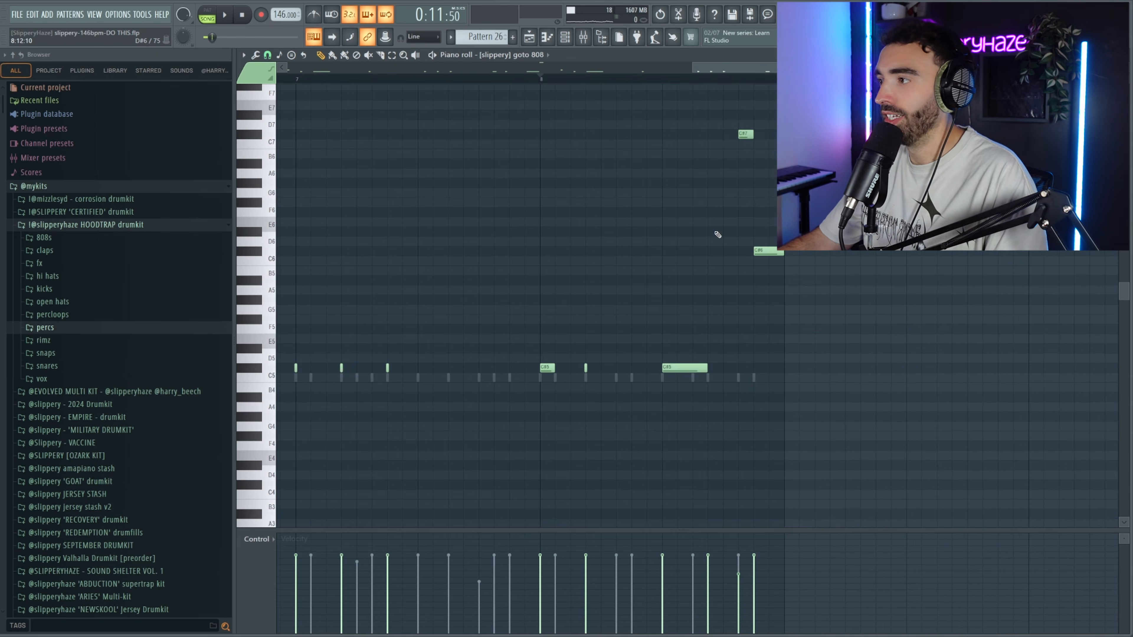
pyautogui.scroll(5, 709, 134)
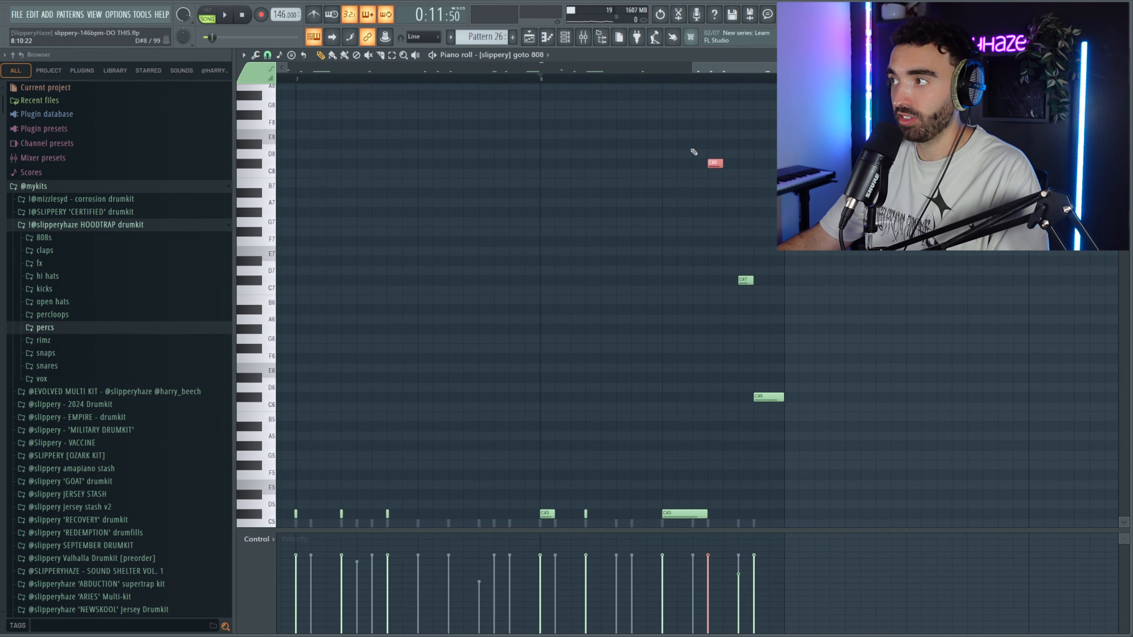
pyautogui.scroll(-2, 753, 195)
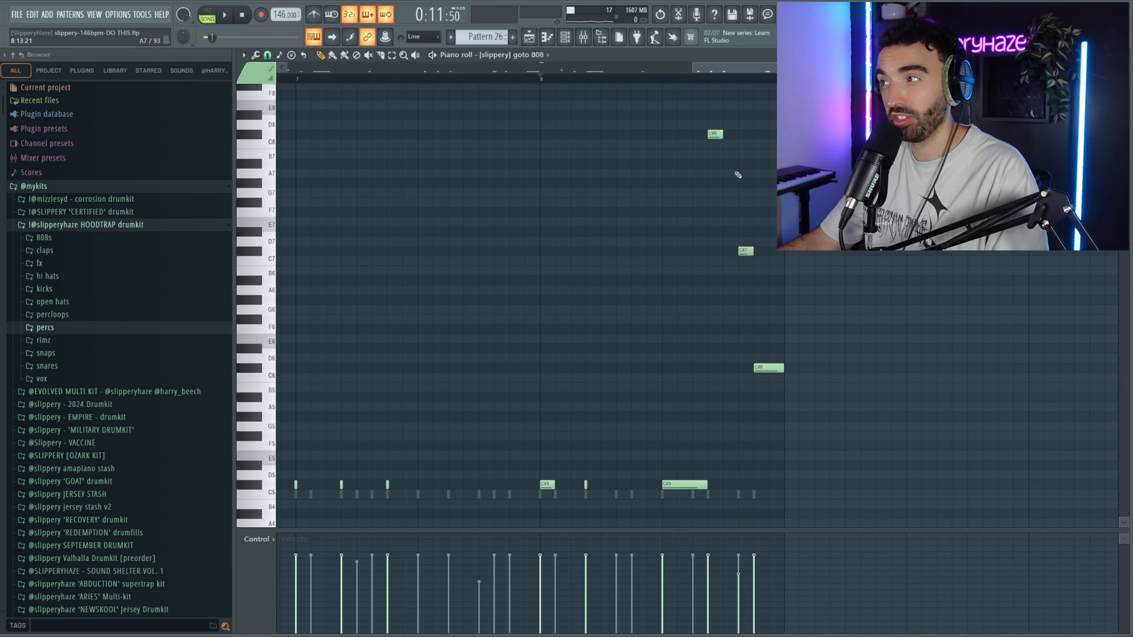
pyautogui.scroll(-4, 701, 209)
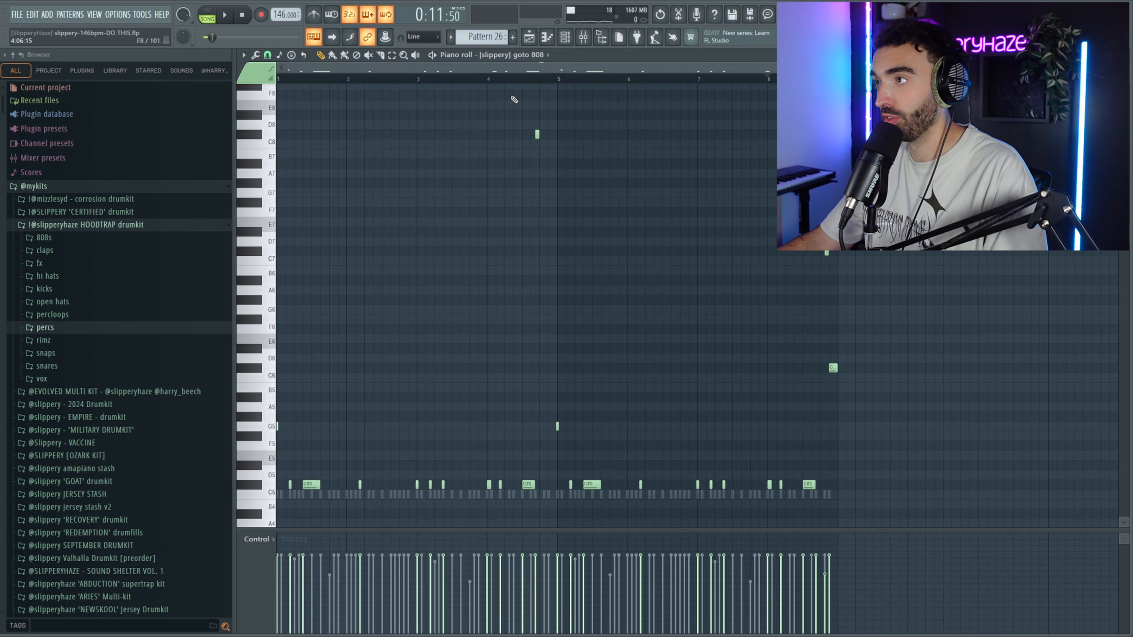
pyautogui.scroll(-2, 369, 157)
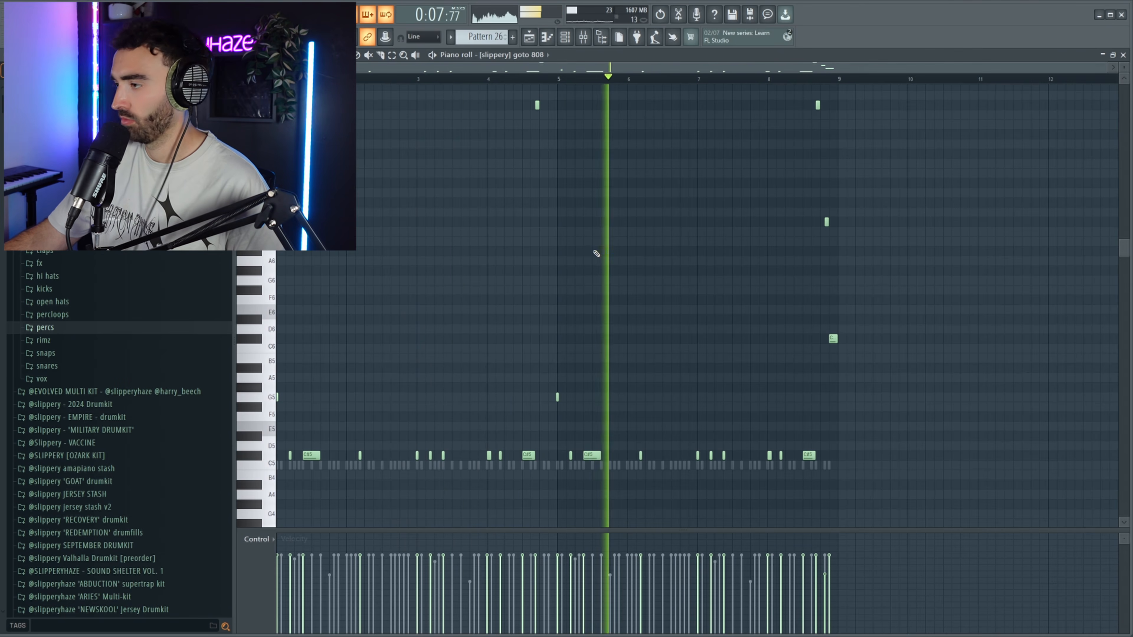
# - Open the wough 808's notes in the piano roll and play them with the beat
pyautogui.scroll(1, 612, 252)
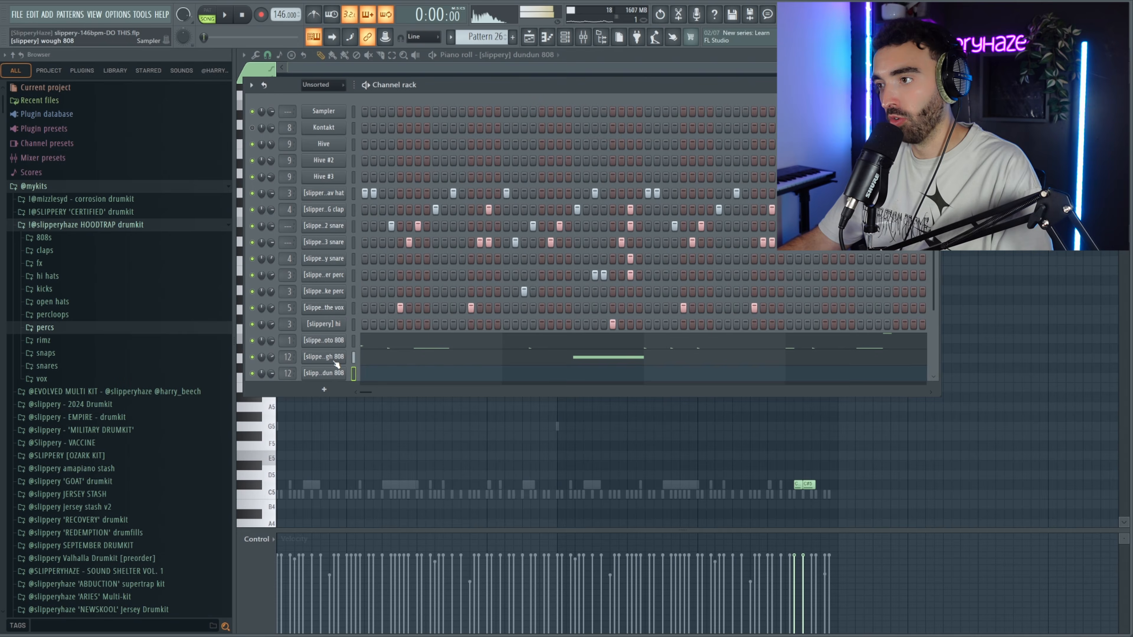
pyautogui.rightClick(333, 358)
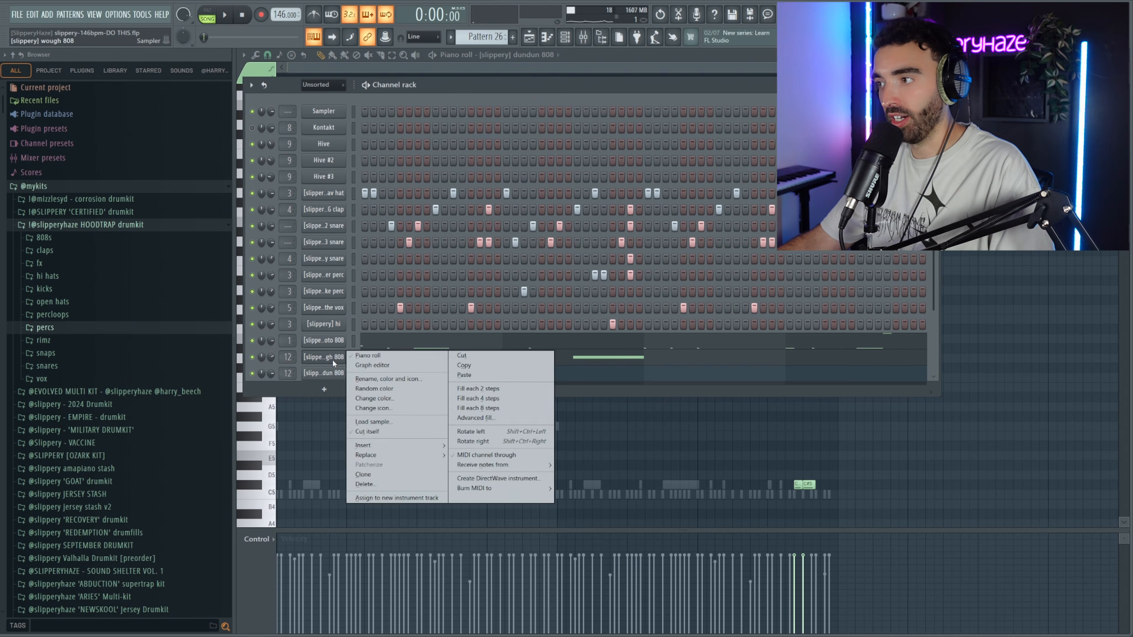
pyautogui.click(377, 354)
pyautogui.press('space')
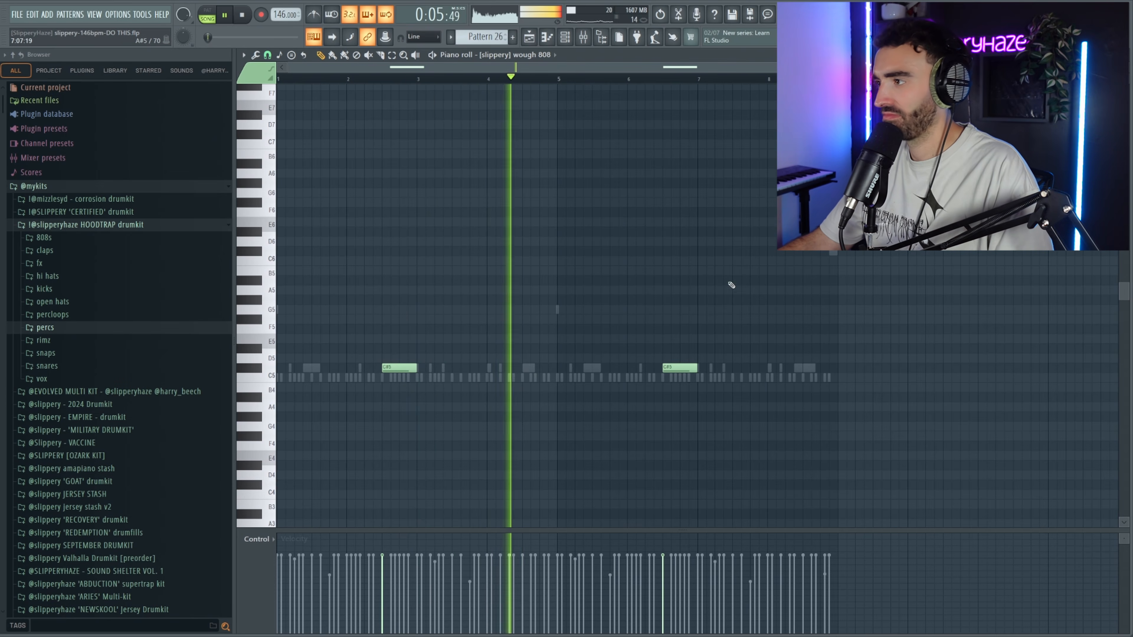
# - Switch to the dundun 808 and examine its two C#5 notes at the end of the pattern
pyautogui.doubleClick(801, 368)
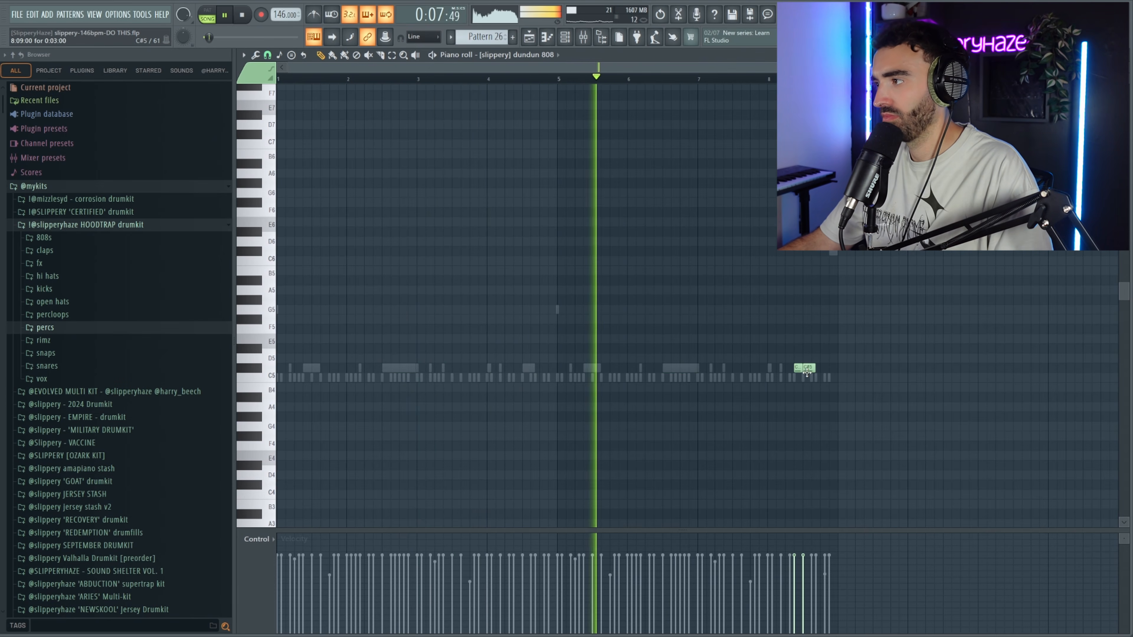
pyautogui.scroll(3, 853, 422)
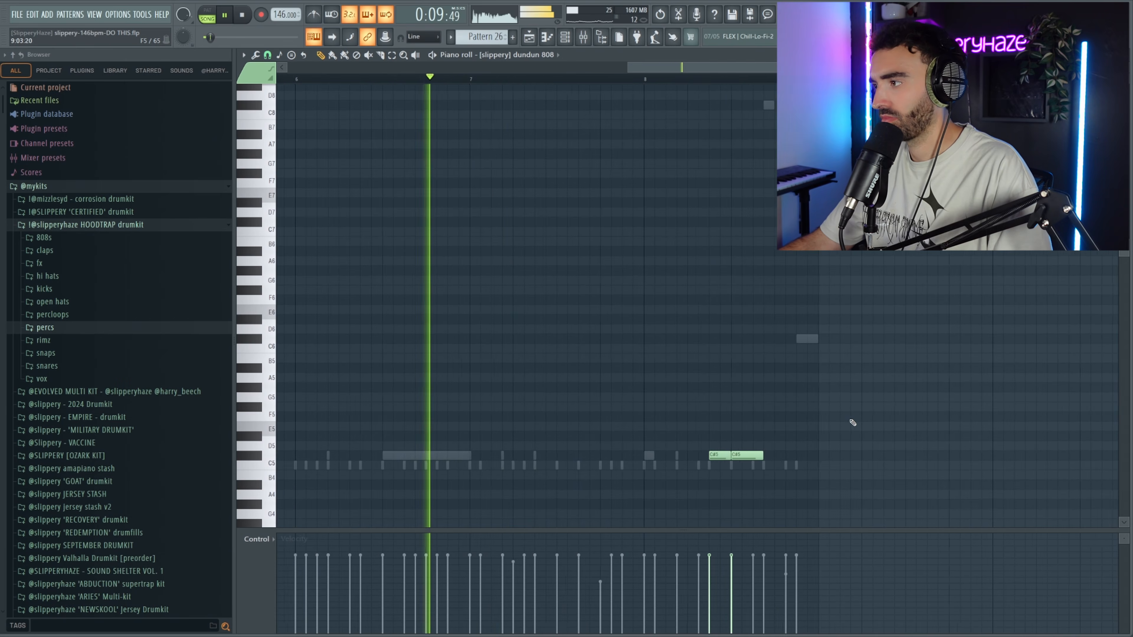
pyautogui.scroll(-3, 851, 421)
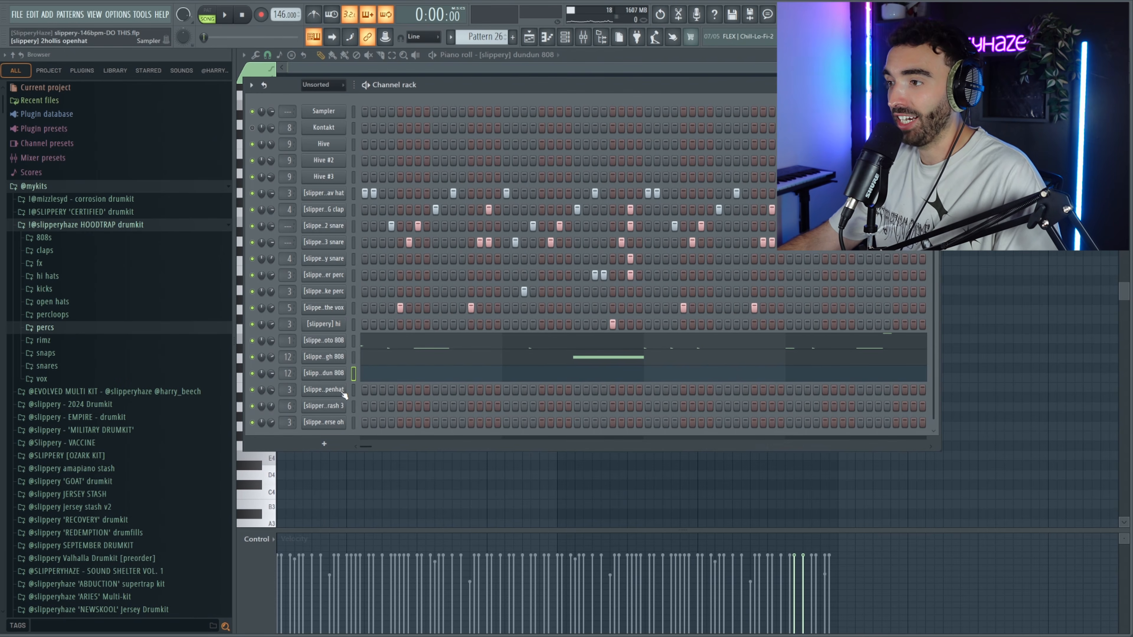
# - Audition the 2hollis openhat, crash 3 and reverse oh sounds
pyautogui.click(342, 393)
pyautogui.click(339, 408)
pyautogui.click(336, 418)
pyautogui.click(337, 405)
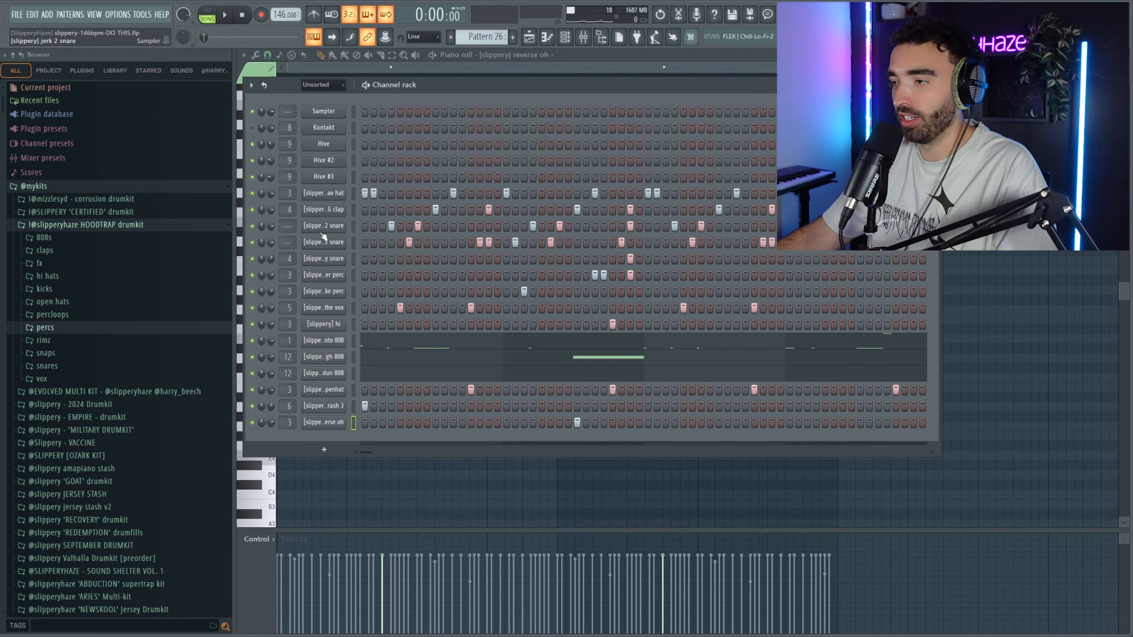
# - Play the full beat with the open hat, crash and reverse open hat, and view the remaining steps of the pattern
pyautogui.press('space')
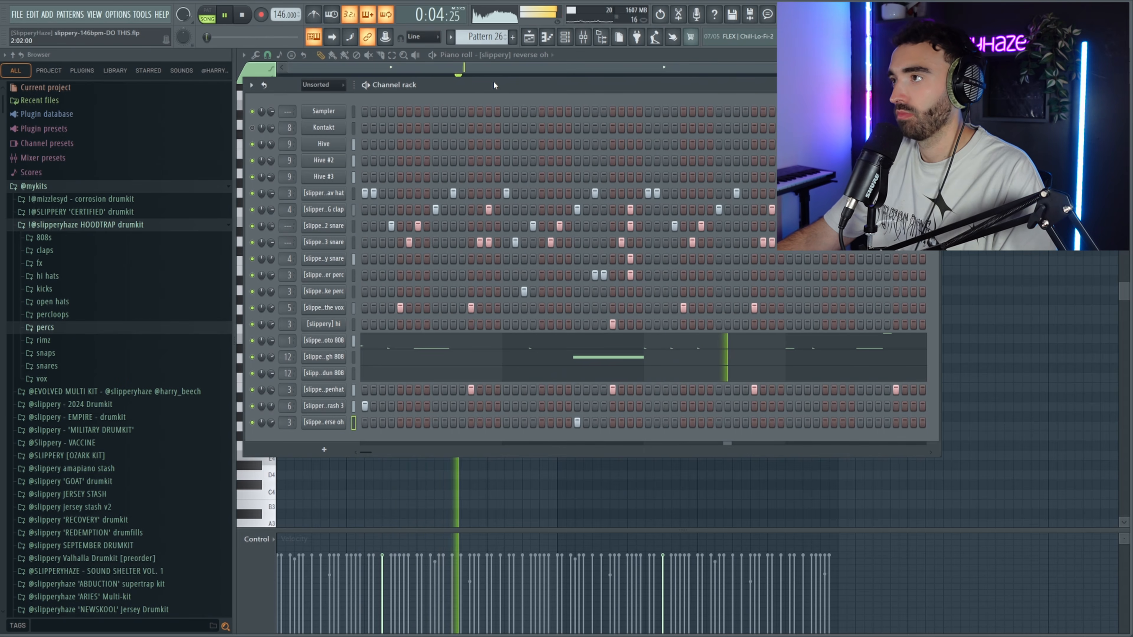
pyautogui.moveTo(374, 451); pyautogui.dragTo(407, 454)
pyautogui.press('space')
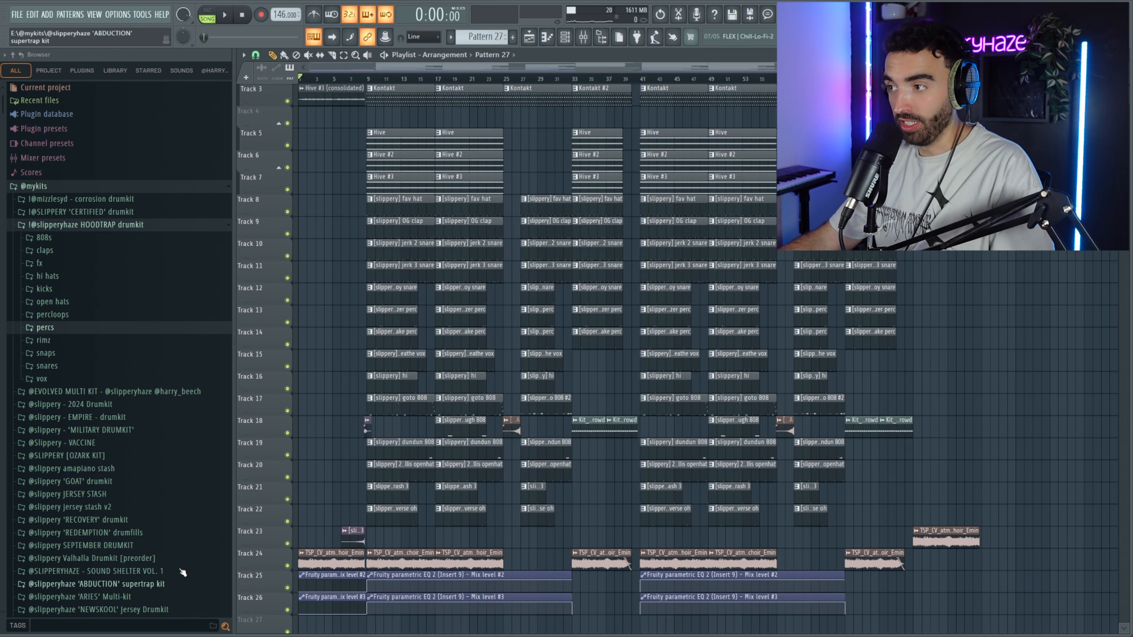
# - Play through the song arrangement and examine how the melody, drum, 808, choir and crowd clips are laid out across the sections
pyautogui.moveTo(512, 448); pyautogui.dragTo(512, 416)
pyautogui.moveTo(618, 474); pyautogui.dragTo(606, 423)
pyautogui.keyDown('ctrl'); pyautogui.click(598, 402); pyautogui.keyUp('ctrl')
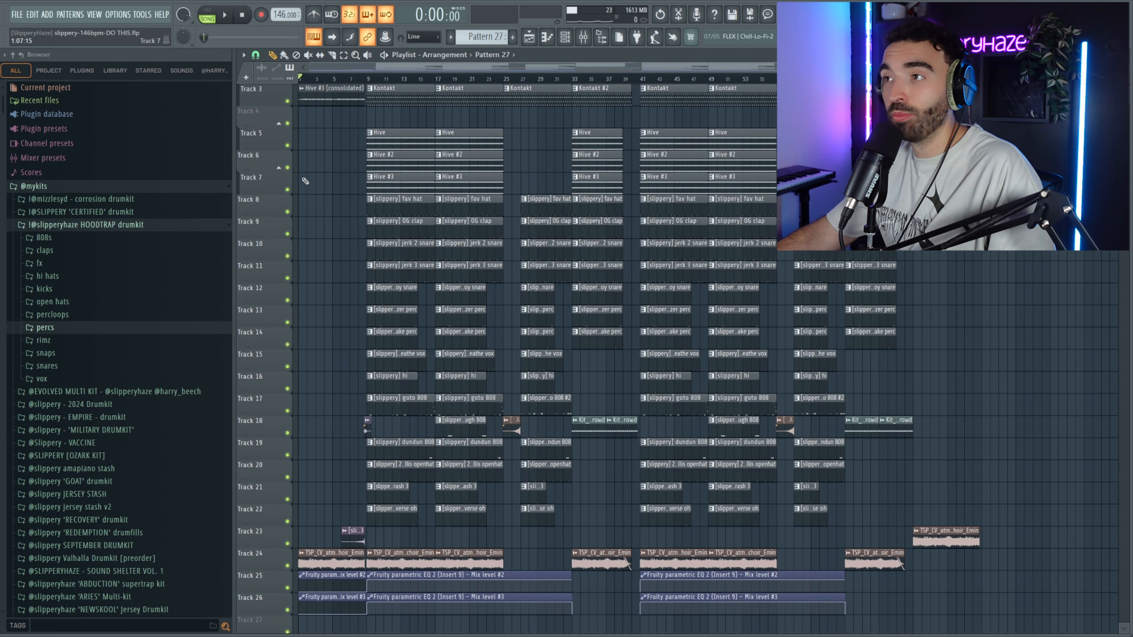
pyautogui.press('space')
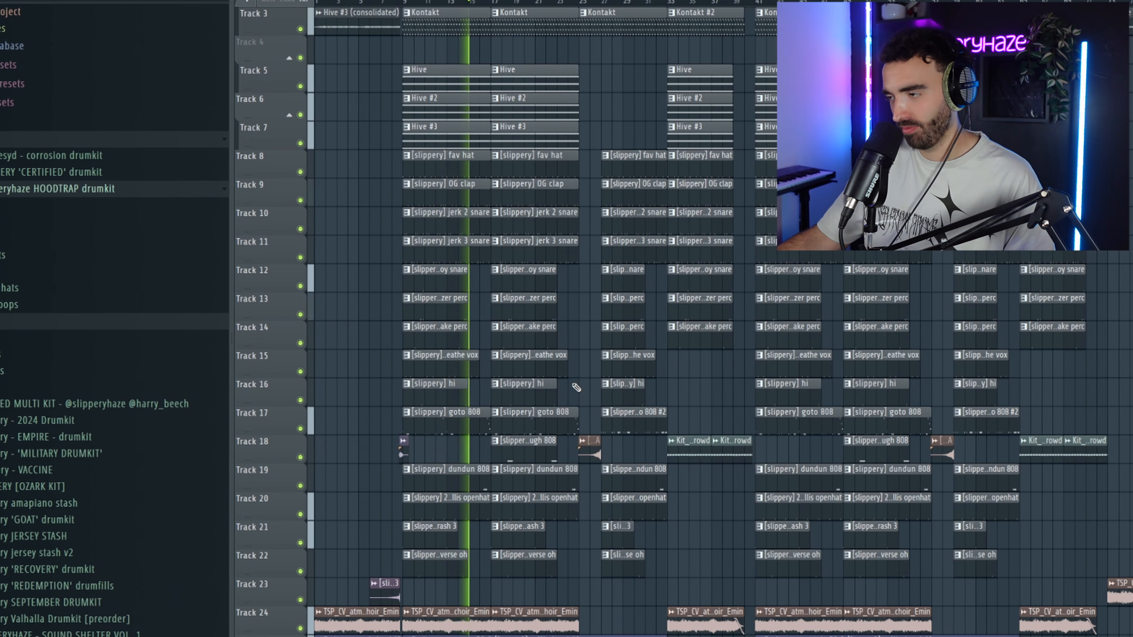
pyautogui.scroll(2, 579, 380)
pyautogui.scroll(-2, 583, 374)
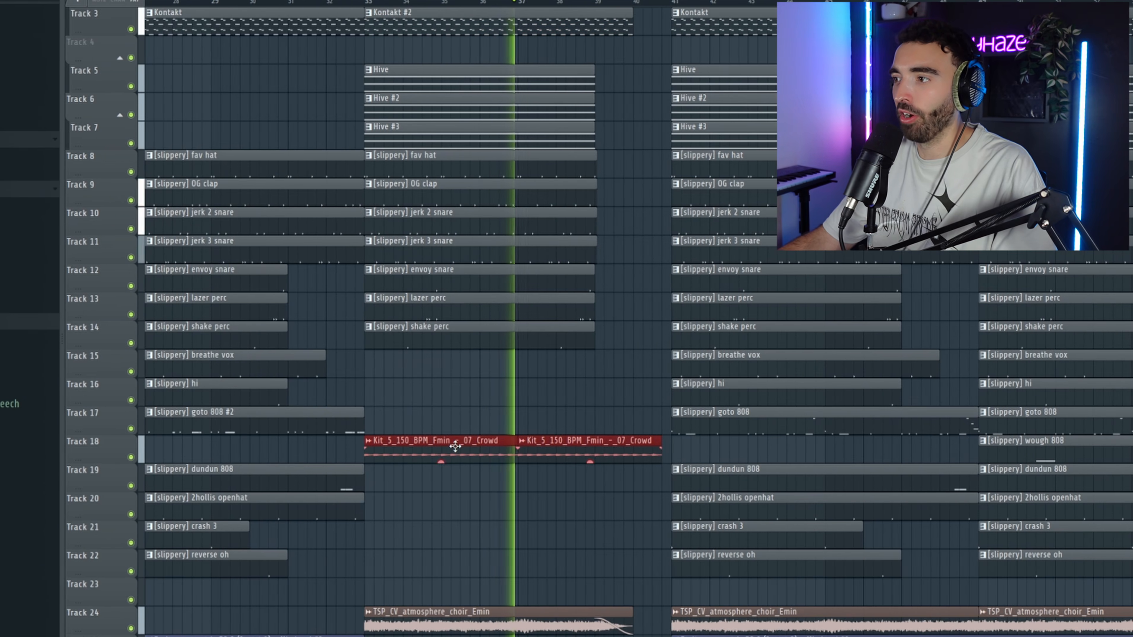
pyautogui.scroll(-1, 489, 425)
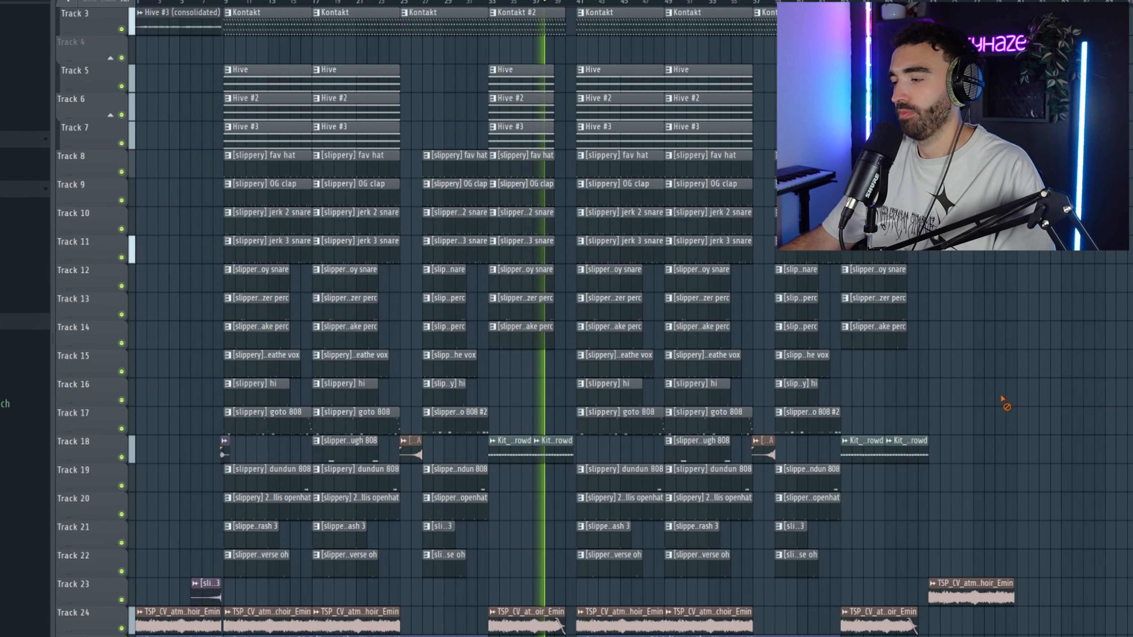